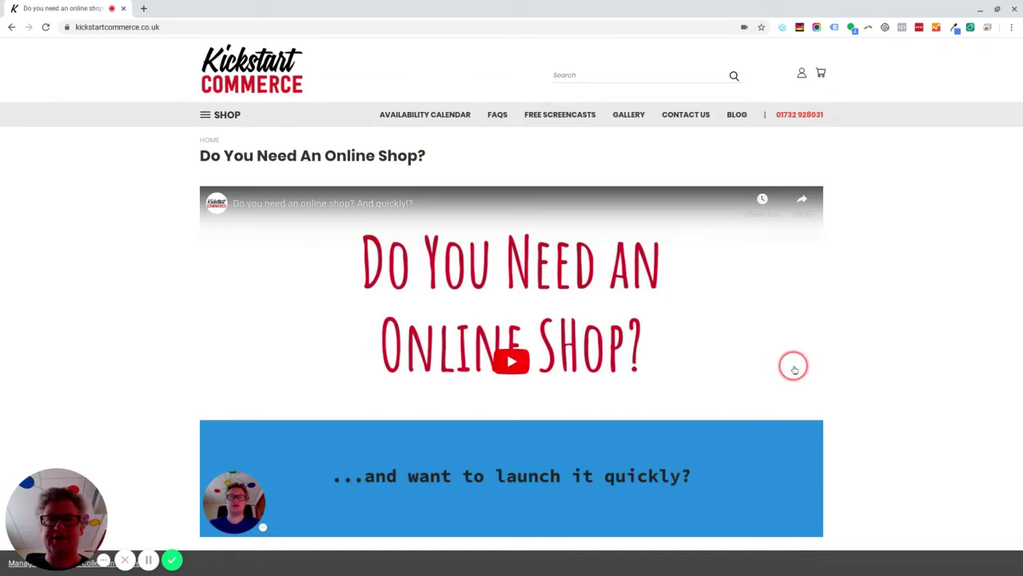
pyautogui.scroll(-20, 795, 366)
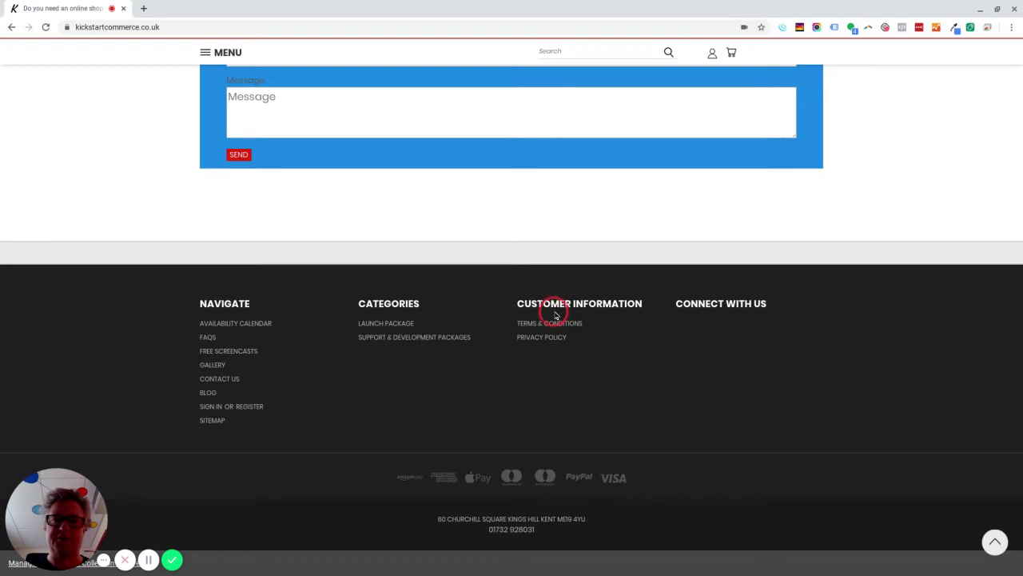
pyautogui.scroll(20, 618, 372)
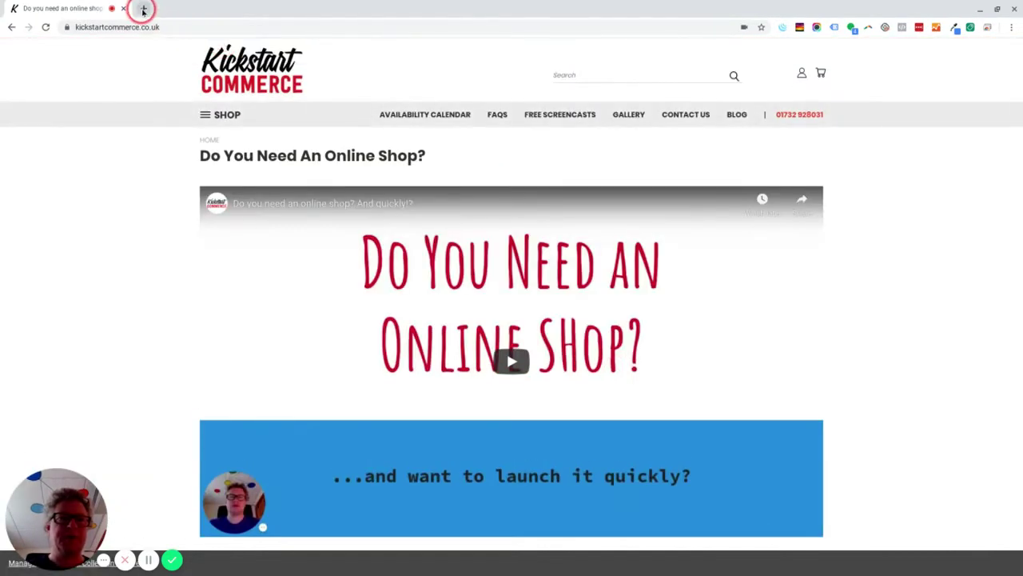
pyautogui.click(143, 9)
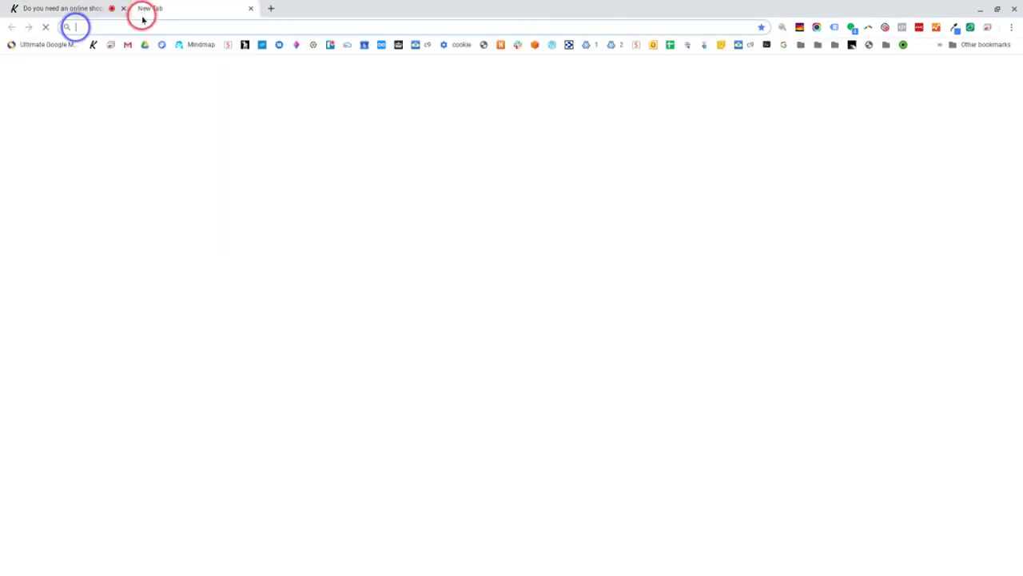
pyautogui.write('www.kickstartcom')
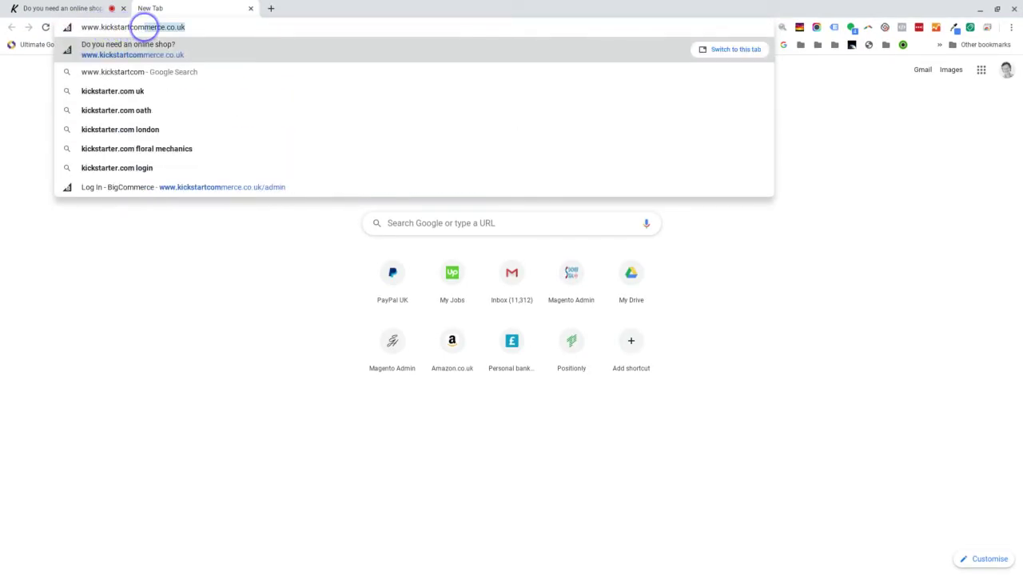
pyautogui.click(184, 26)
pyautogui.write('/admin')
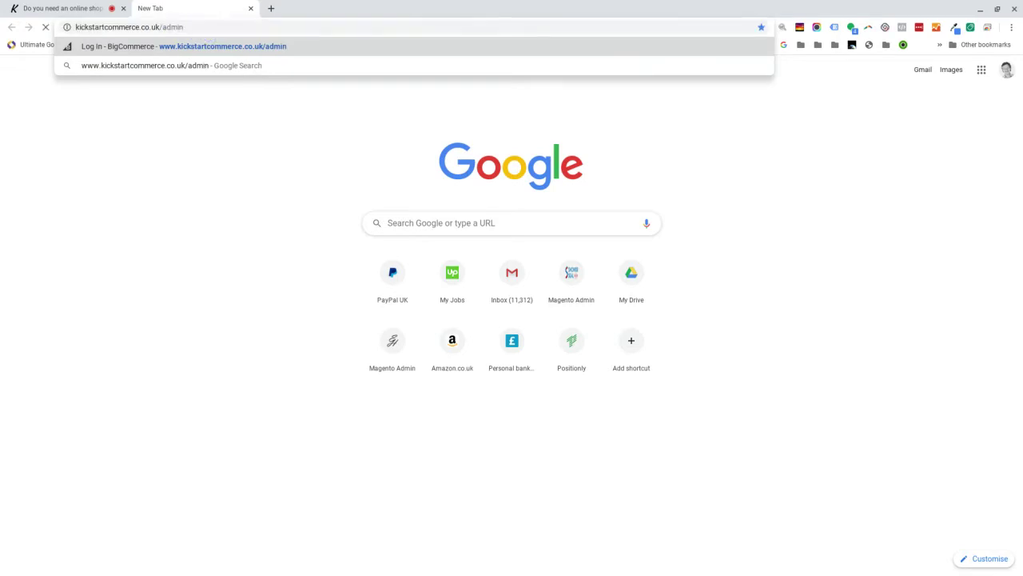
pyautogui.press('Return')
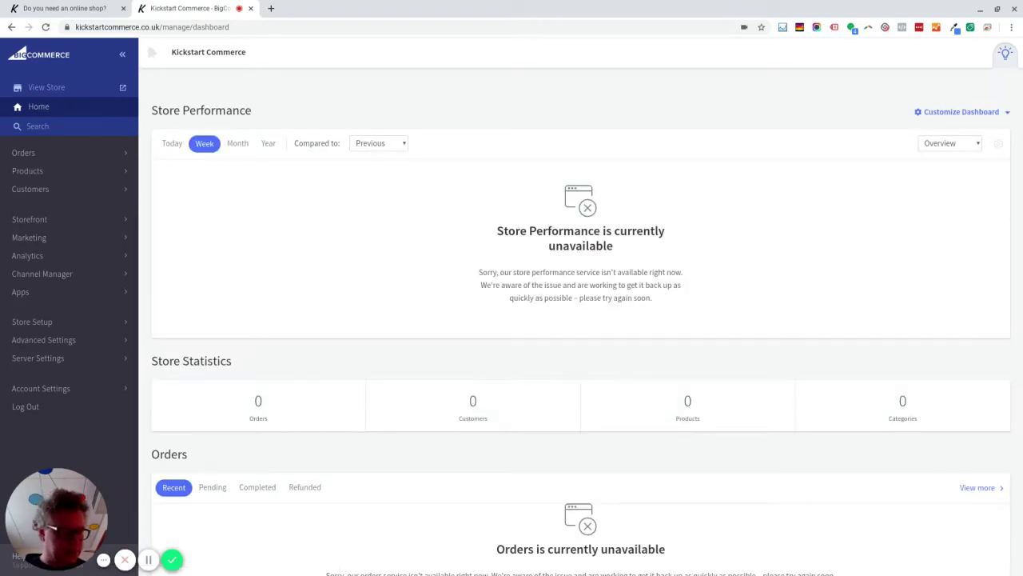
# - In Store Settings > Security & Privacy, untick cookie consent tracking, clear the Privacy Policy URL, and save
pyautogui.click(67, 319)
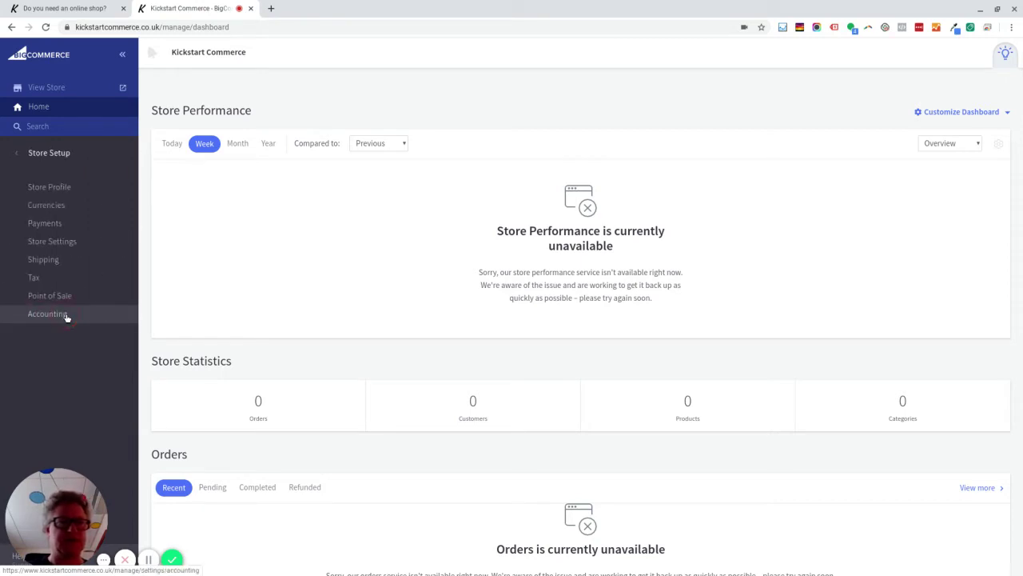
pyautogui.click(93, 237)
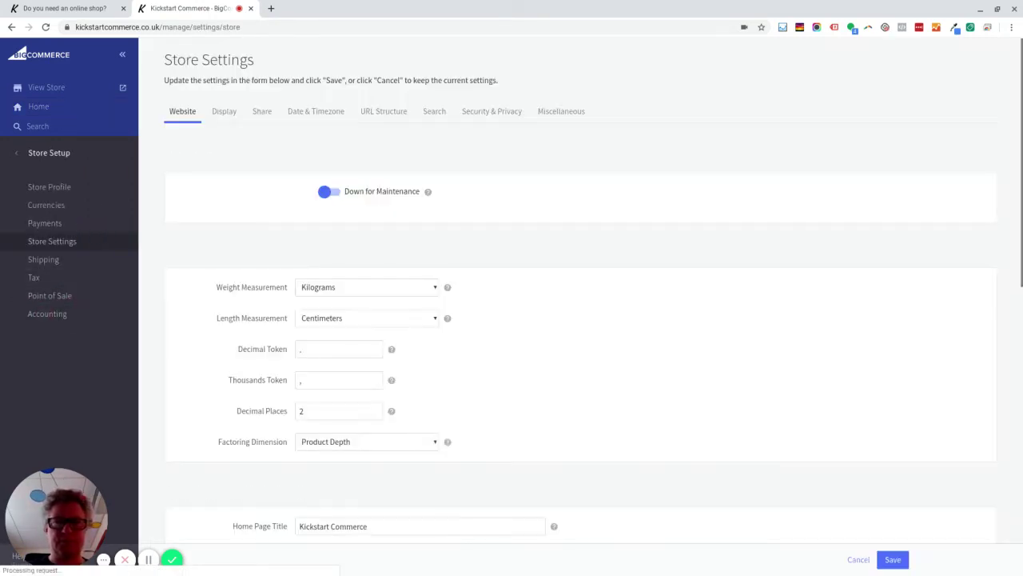
pyautogui.click(505, 117)
pyautogui.scroll(-2, 483, 221)
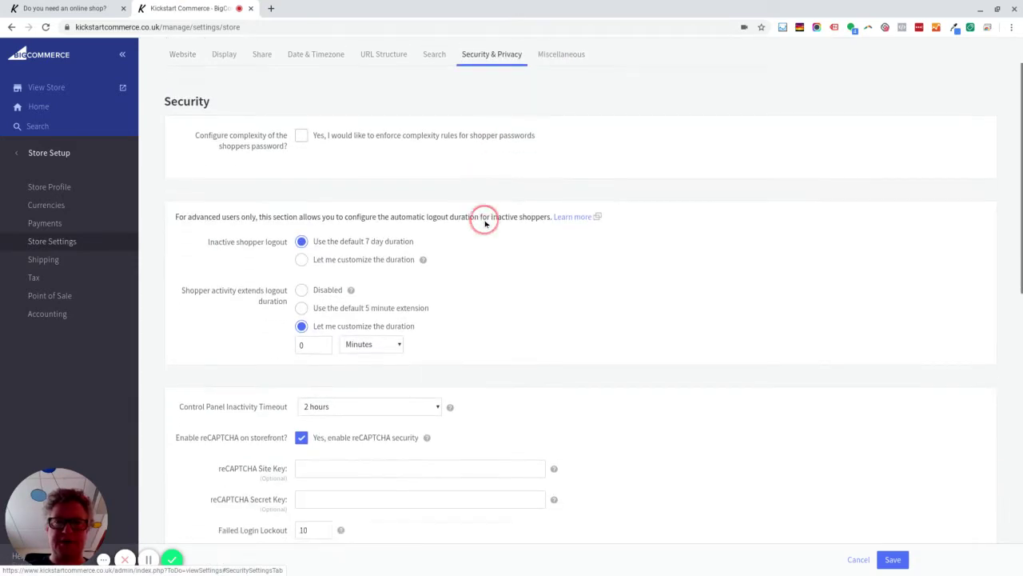
pyautogui.scroll(-3, 389, 367)
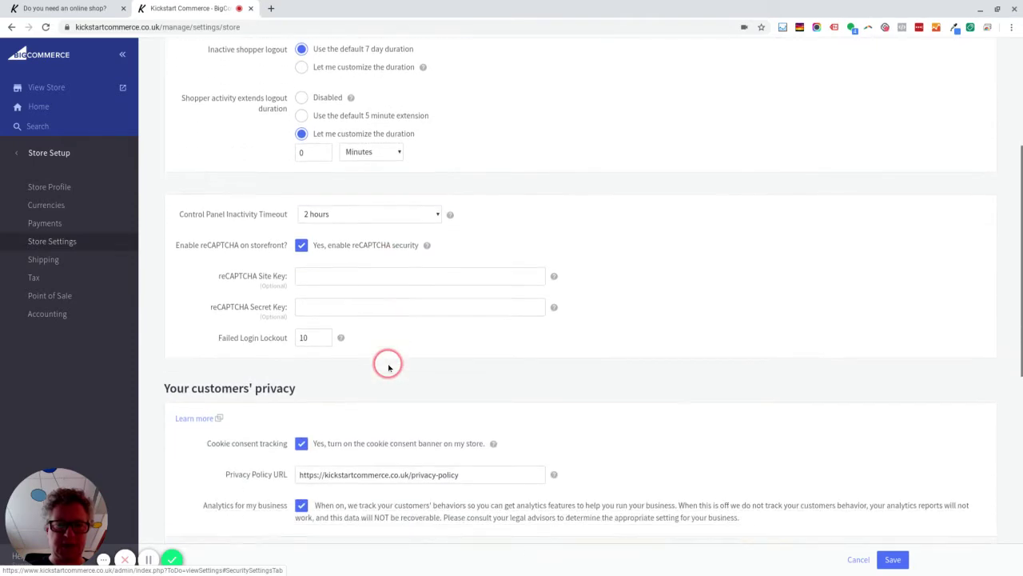
pyautogui.click(302, 353)
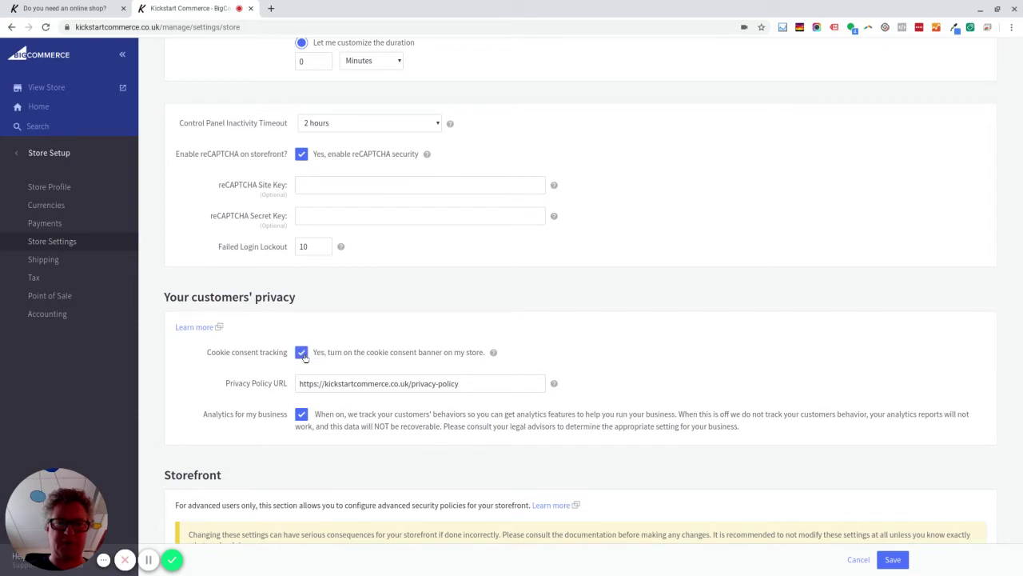
pyautogui.click(480, 384)
pyautogui.moveTo(480, 384); pyautogui.dragTo(278, 385)
pyautogui.hotkey('ctrl', 'c')
pyautogui.press('BackSpace')
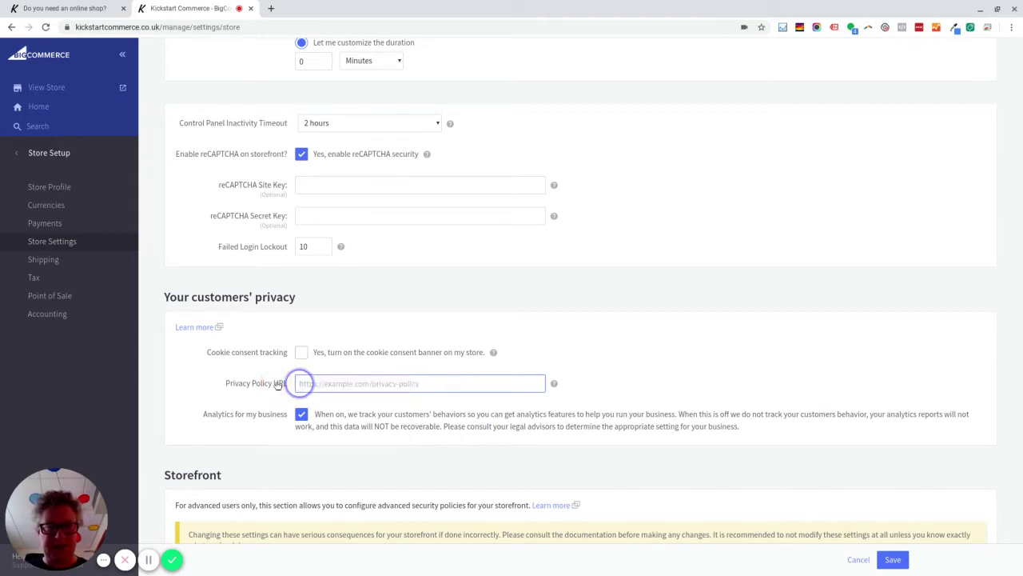
pyautogui.click(901, 561)
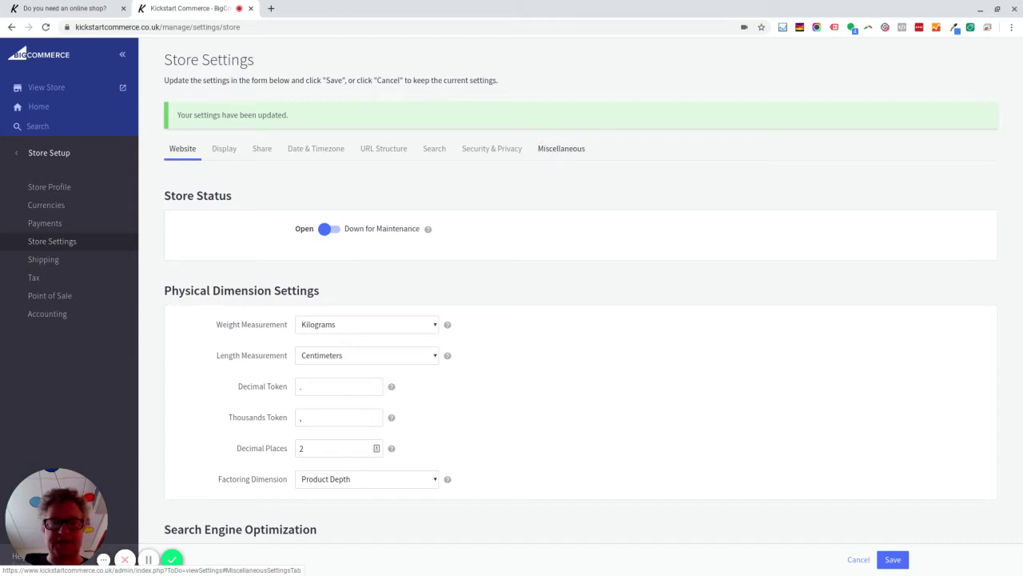
pyautogui.click(511, 150)
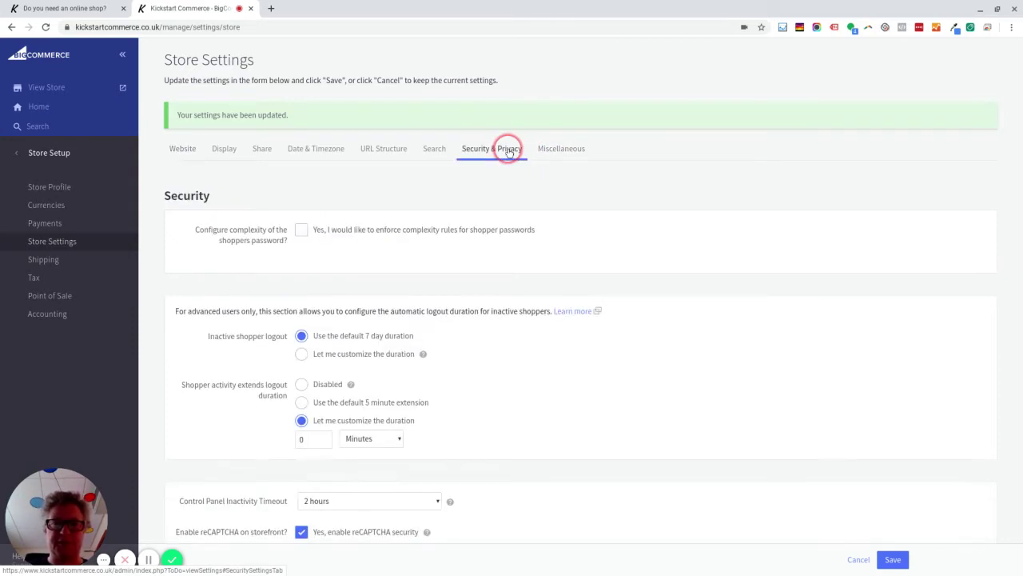
pyautogui.scroll(-1, 375, 430)
pyautogui.scroll(-3, 375, 431)
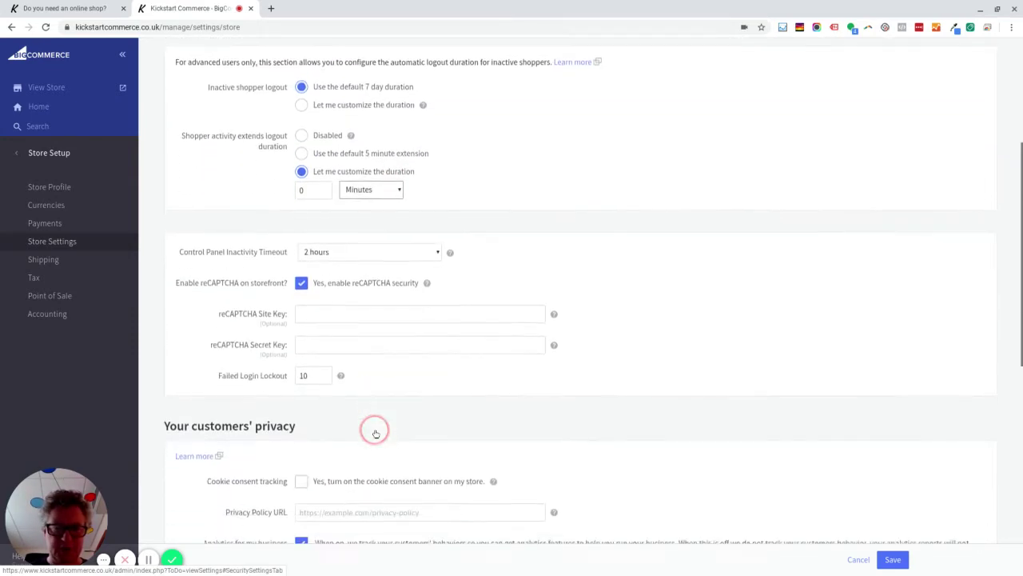
pyautogui.click(350, 399)
pyautogui.click(364, 430)
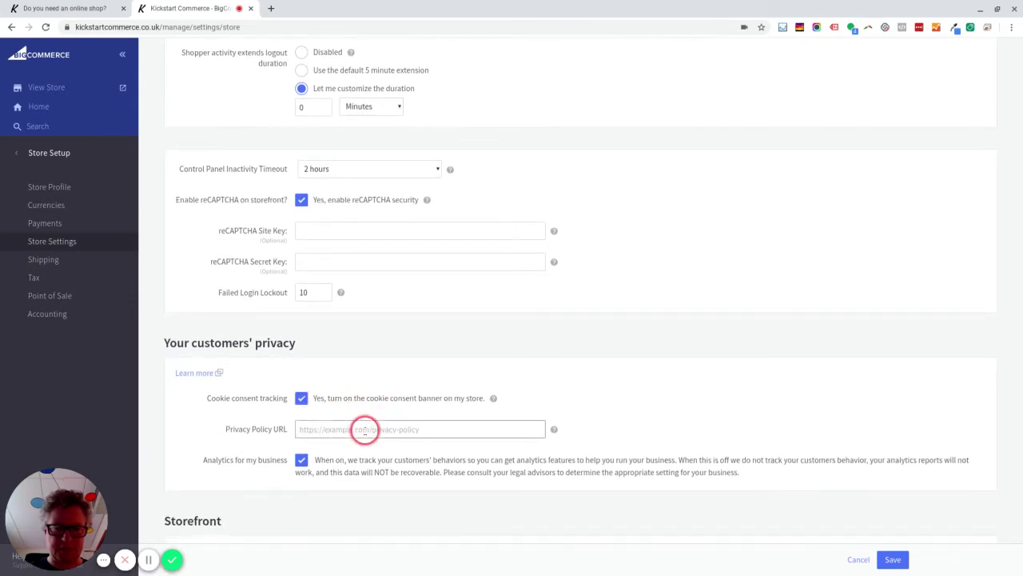
pyautogui.hotkey('ctrl', 'v')
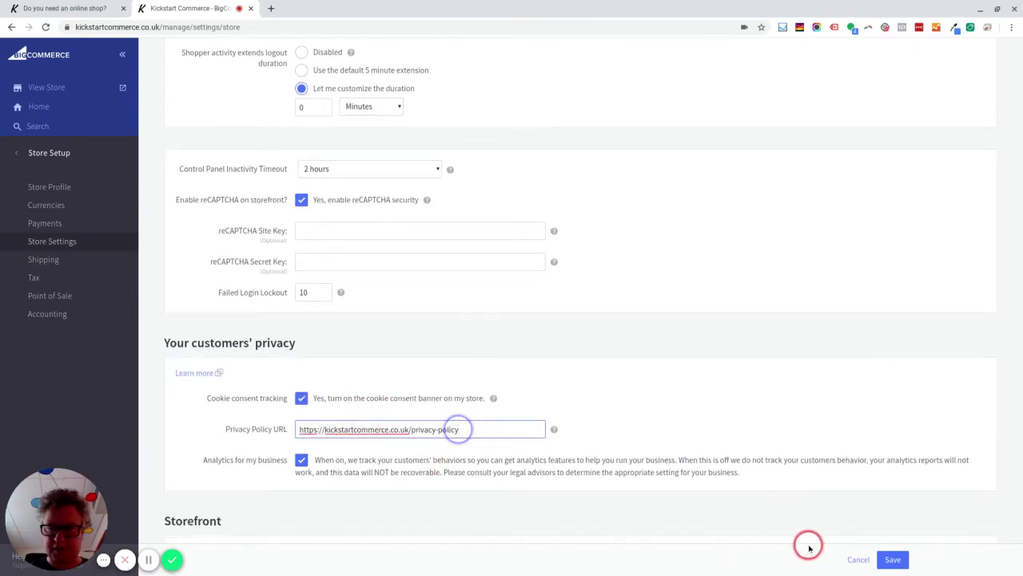
pyautogui.click(893, 559)
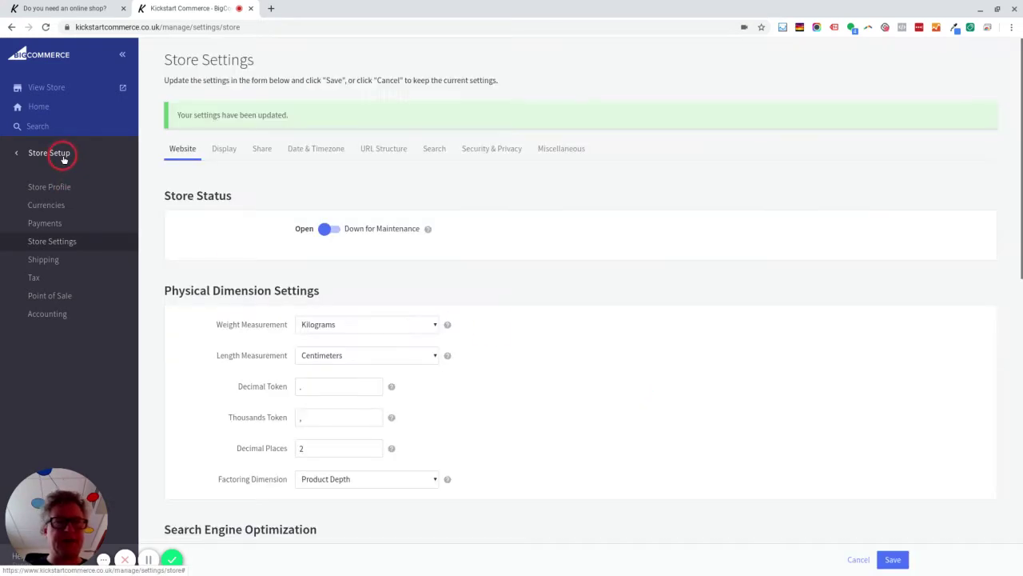
pyautogui.click(63, 156)
# - Make the Privacy Policy and Terms & Conditions web pages visible, then open the live store
pyautogui.click(59, 219)
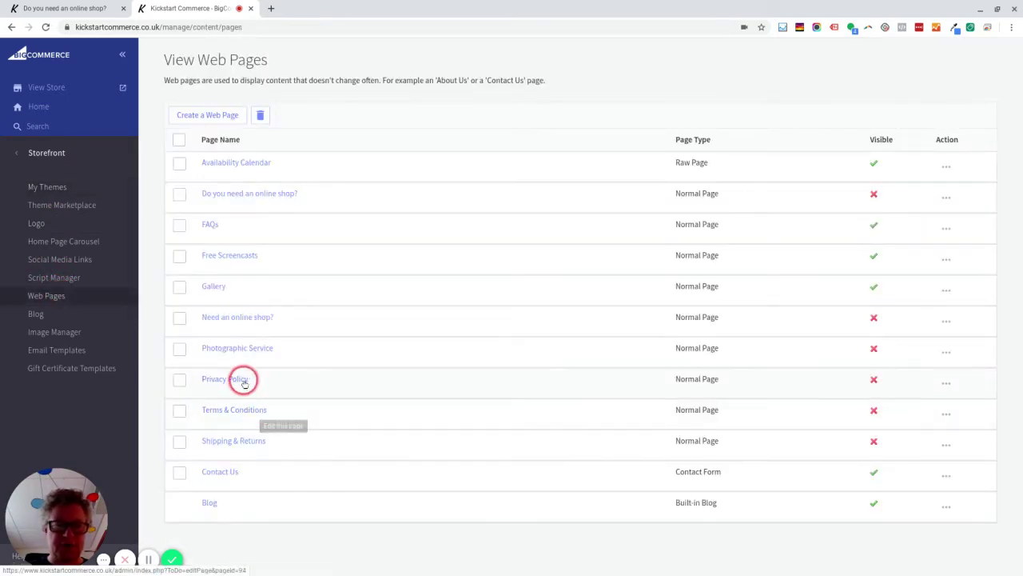
pyautogui.click(874, 381)
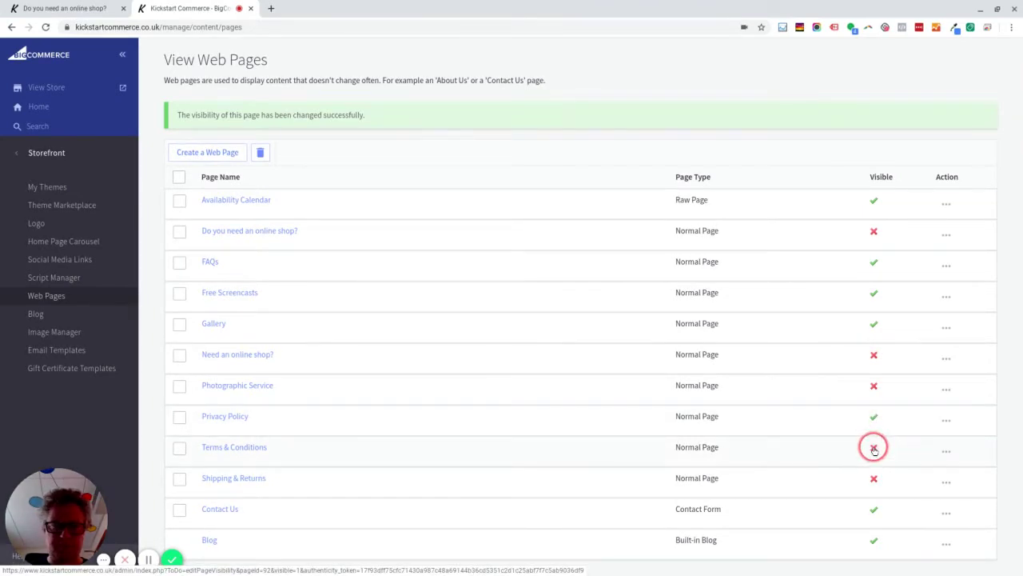
pyautogui.click(874, 449)
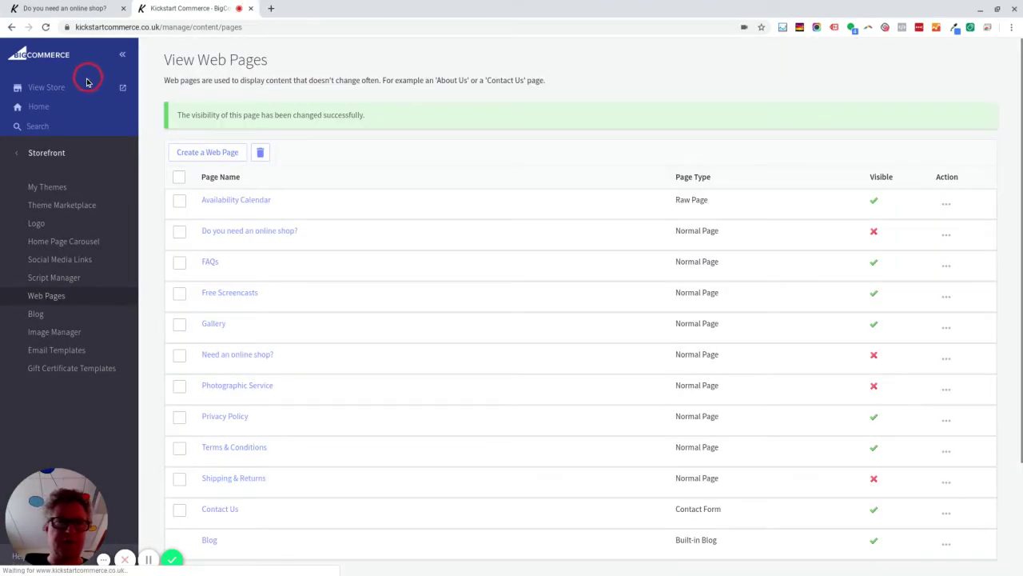
pyautogui.click(71, 90)
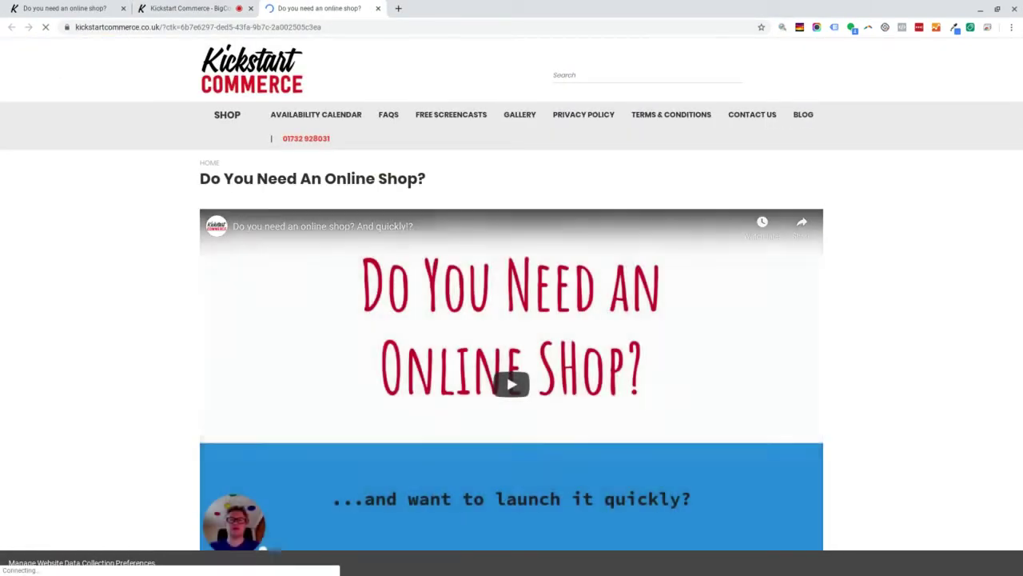
# - Check the storefront's top menu and footer for the Privacy Policy and Terms & Conditions links
pyautogui.click(590, 117)
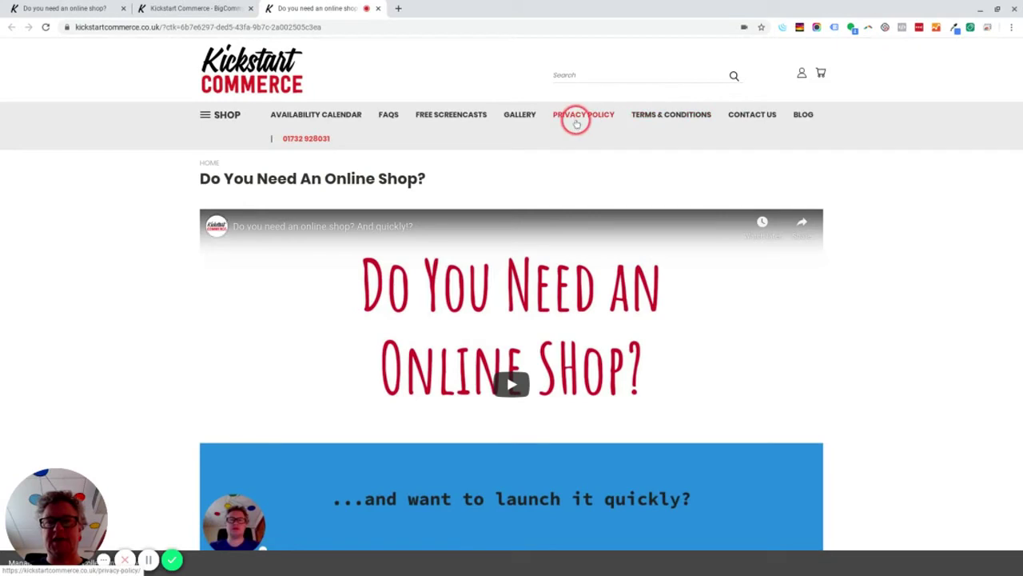
pyautogui.scroll(-1, 594, 141)
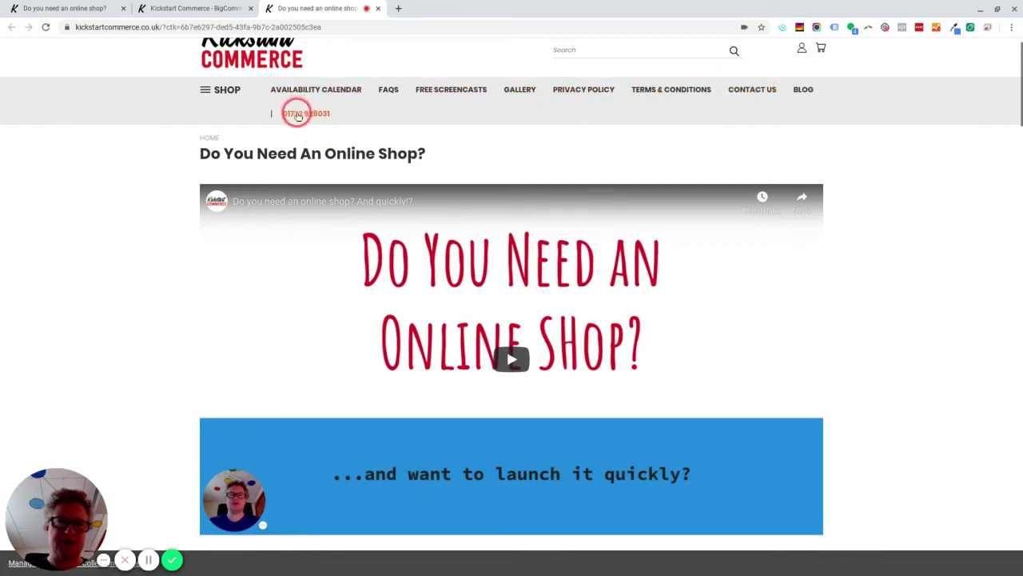
pyautogui.scroll(-15, 450, 206)
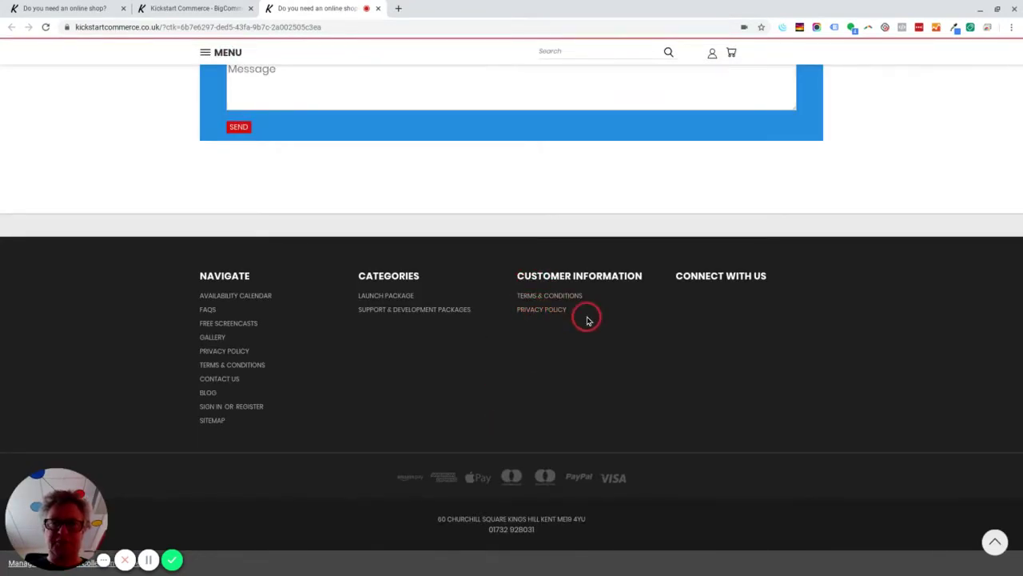
pyautogui.press('Home')
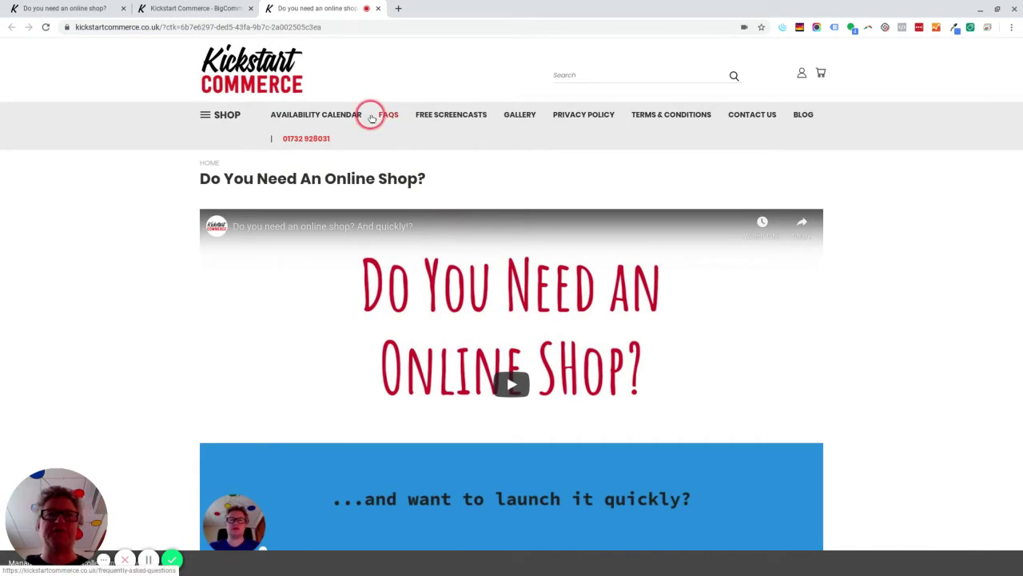
pyautogui.click(230, 11)
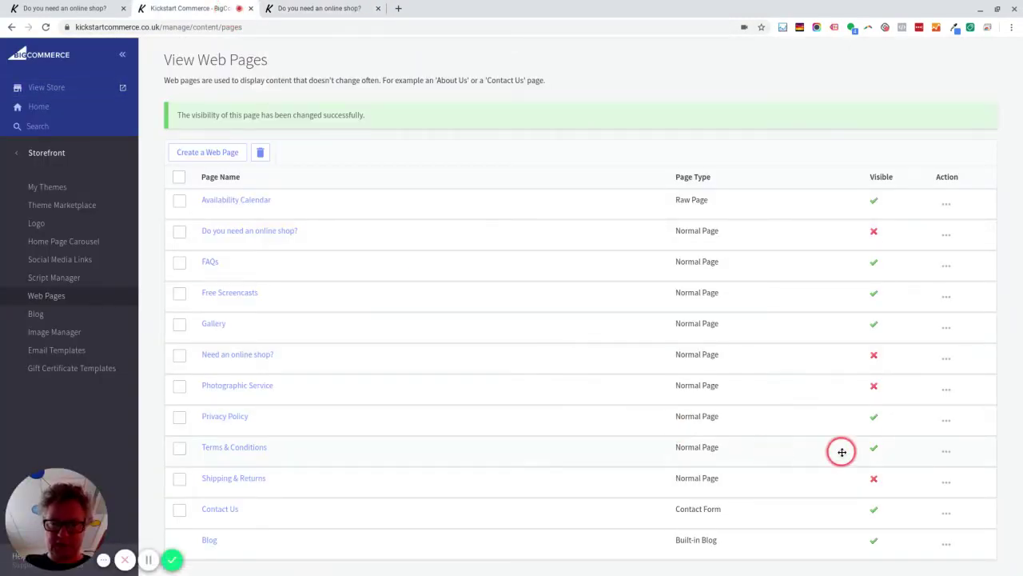
# - Hide the Privacy Policy and Terms & Conditions pages again, back on the storefront with bookmarks bar showing
pyautogui.click(873, 423)
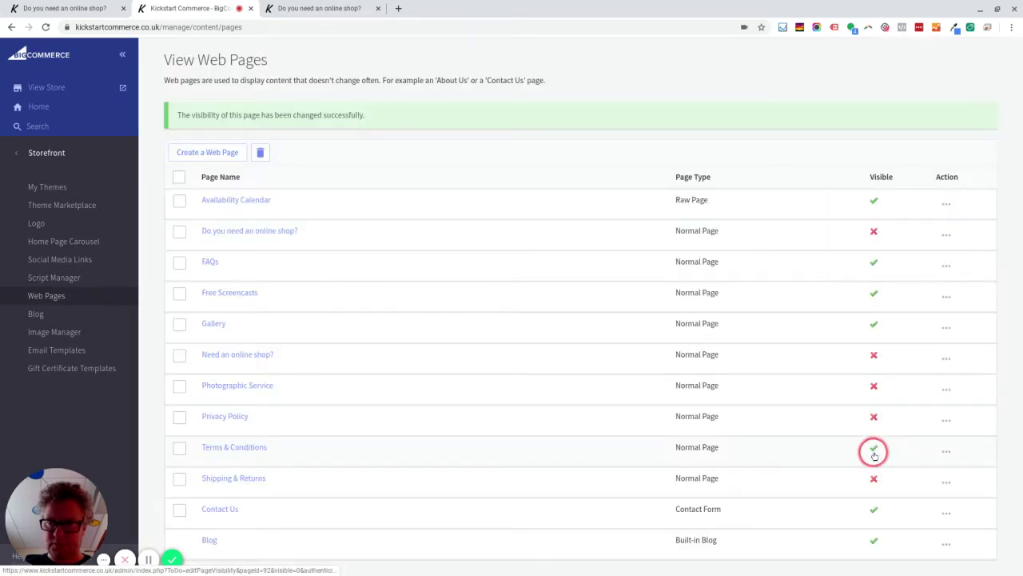
pyautogui.click(875, 452)
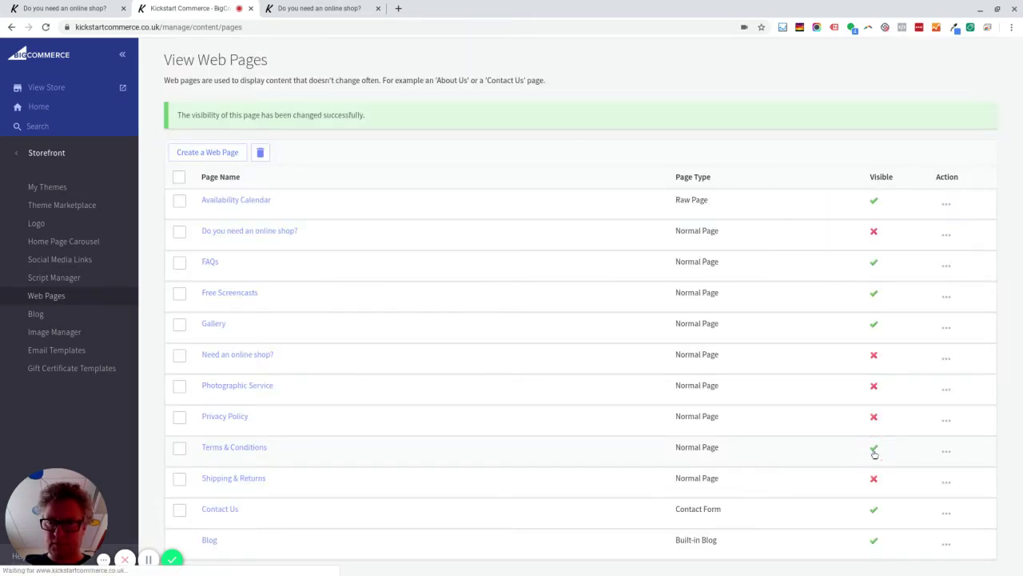
pyautogui.click(328, 8)
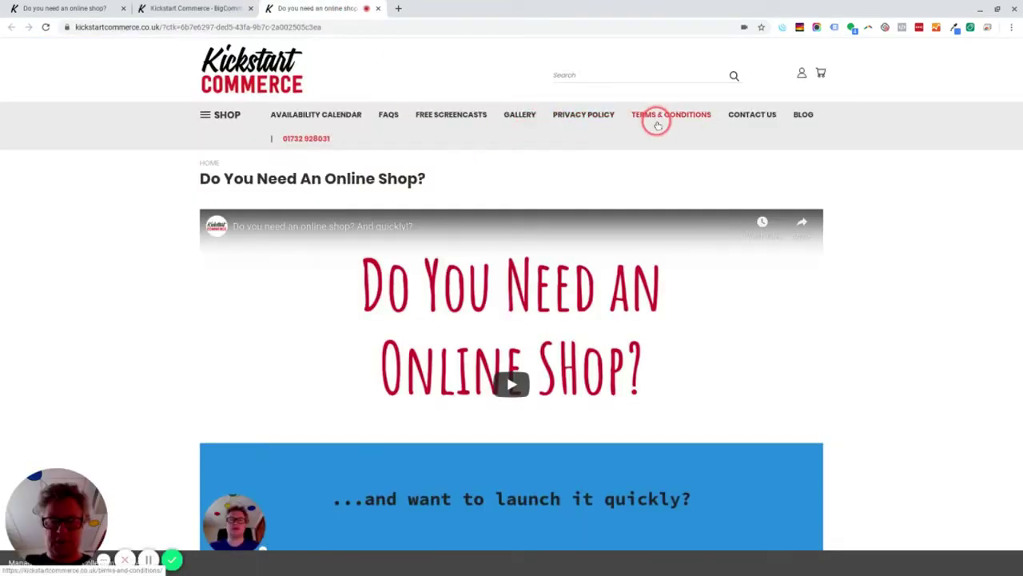
pyautogui.hotkey('ctrl', 'shift', 'b')
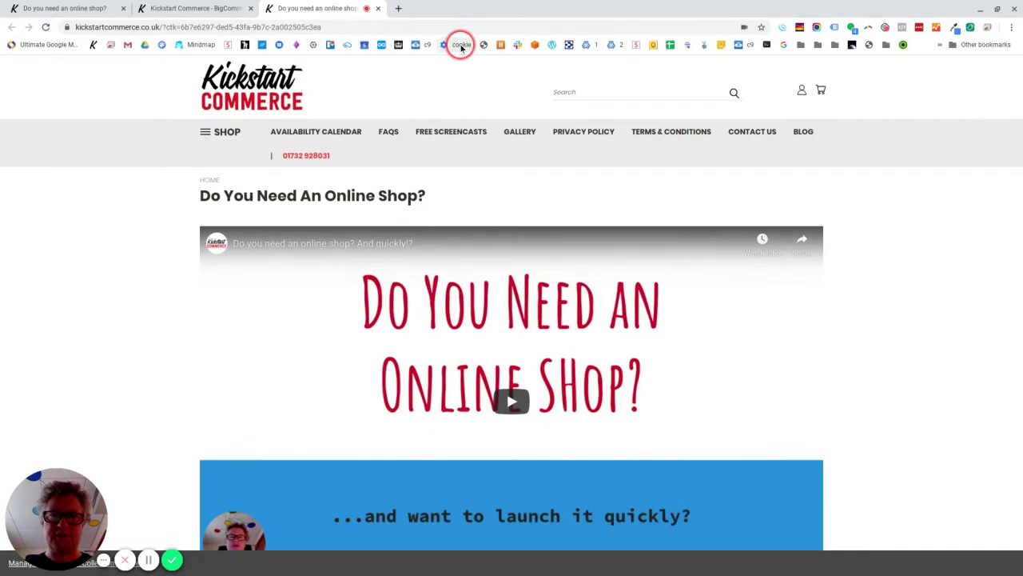
# - Delete both kickstartcommerce.co.uk cookie entries from Chrome's stored site data
pyautogui.click(461, 45)
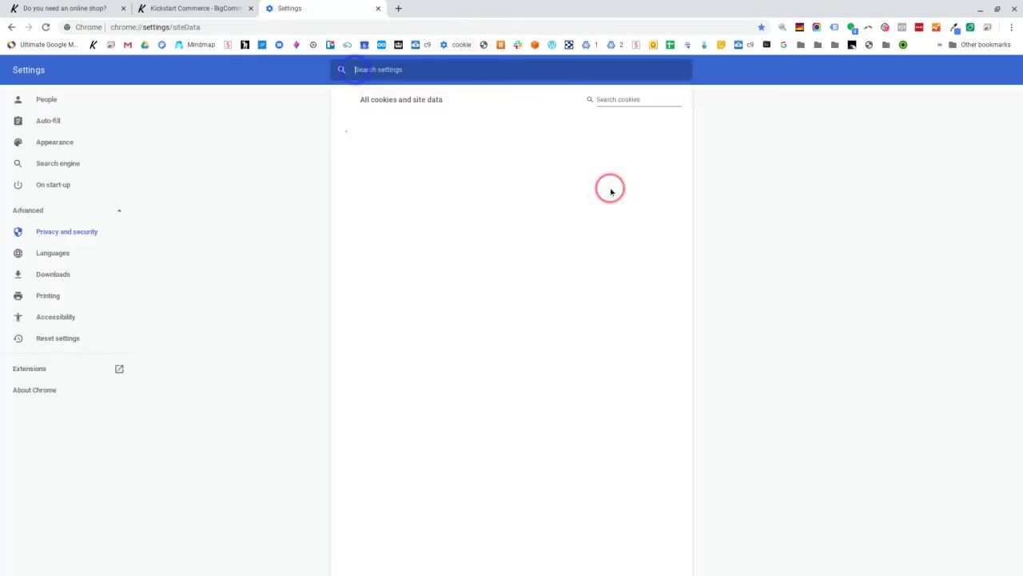
pyautogui.click(624, 100)
pyautogui.write('kickstartcommerce')
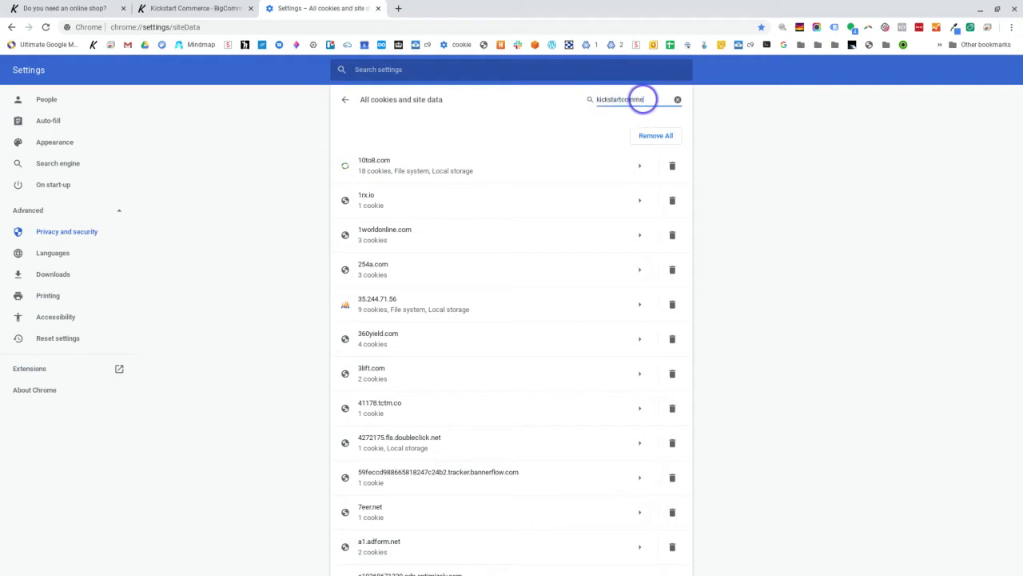
pyautogui.click(673, 166)
pyautogui.click(672, 165)
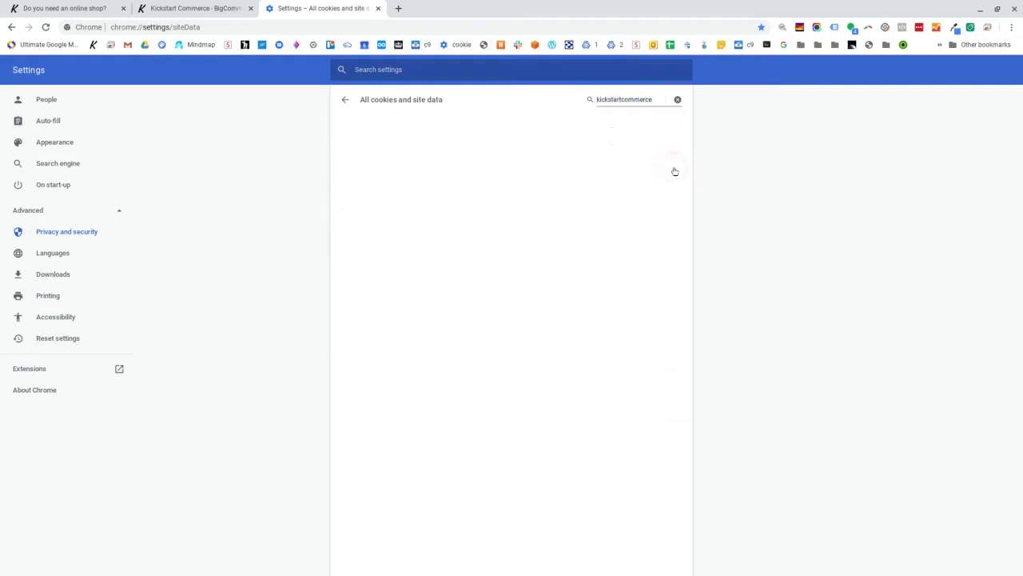
pyautogui.click(199, 8)
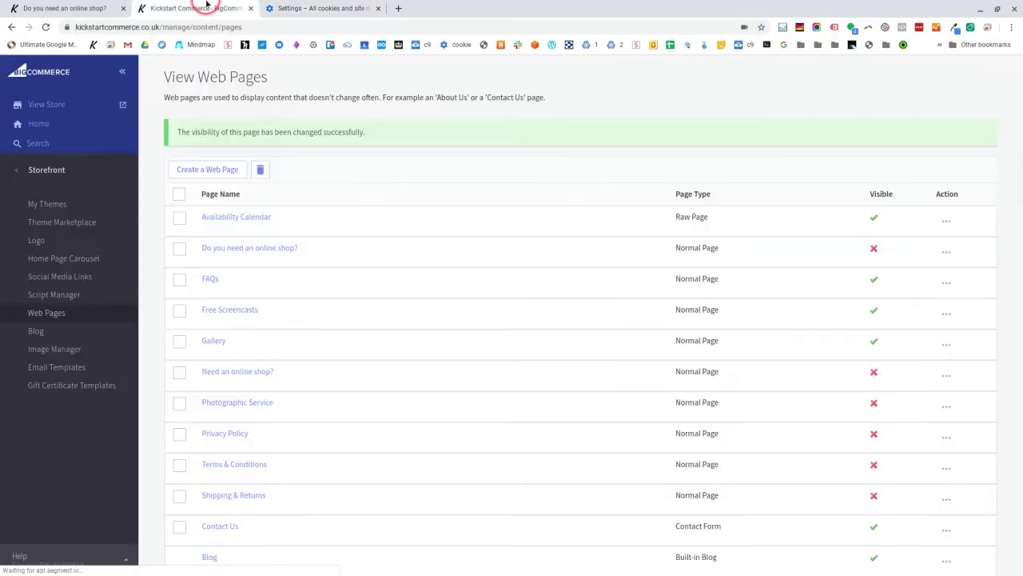
# - Reopen the live storefront, accept all cookies on the consent banner, and scroll down to the footer
pyautogui.click(69, 104)
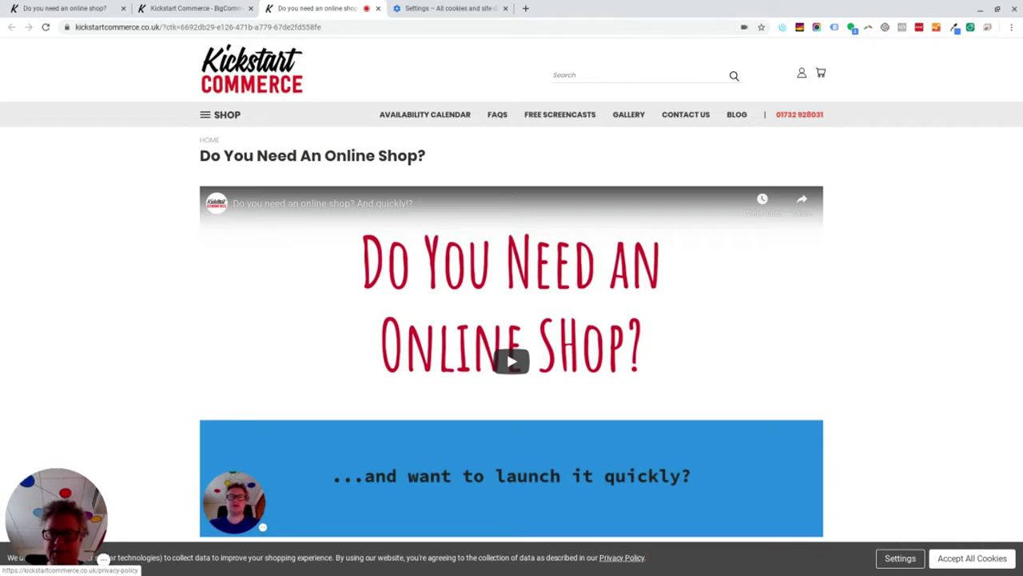
pyautogui.click(966, 557)
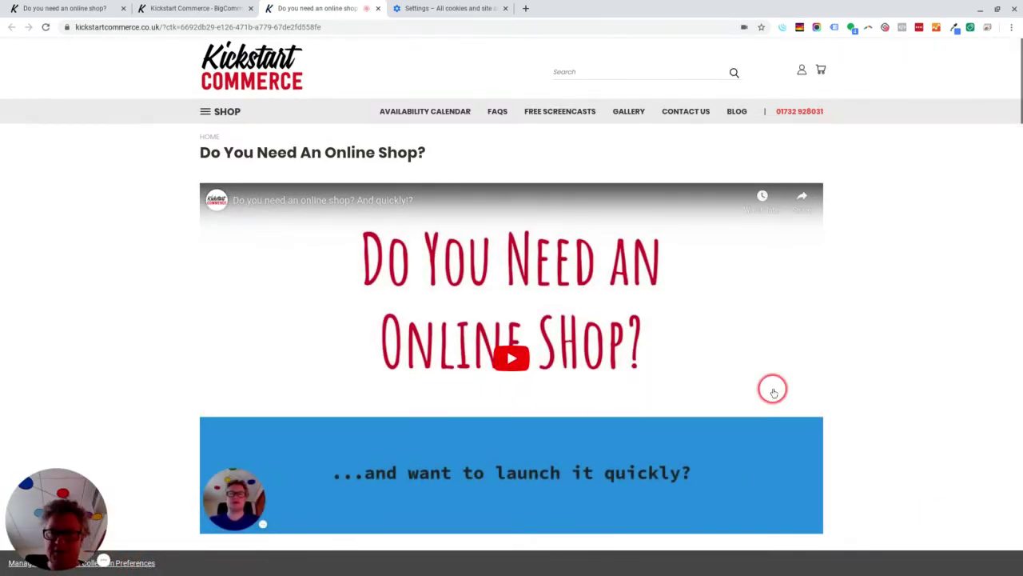
pyautogui.scroll(-15, 897, 294)
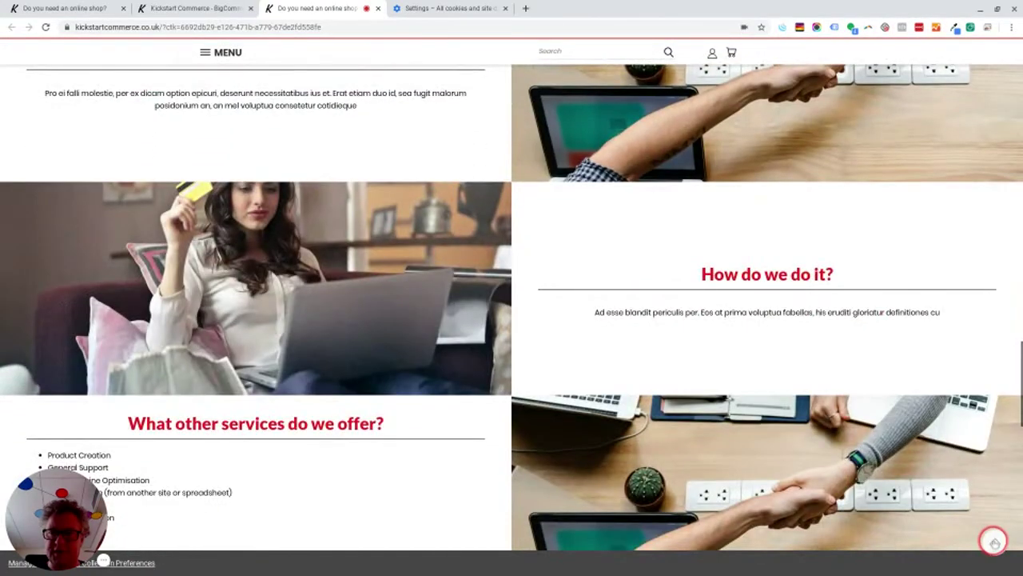
pyautogui.scroll(15, 845, 328)
pyautogui.scroll(-20, 663, 371)
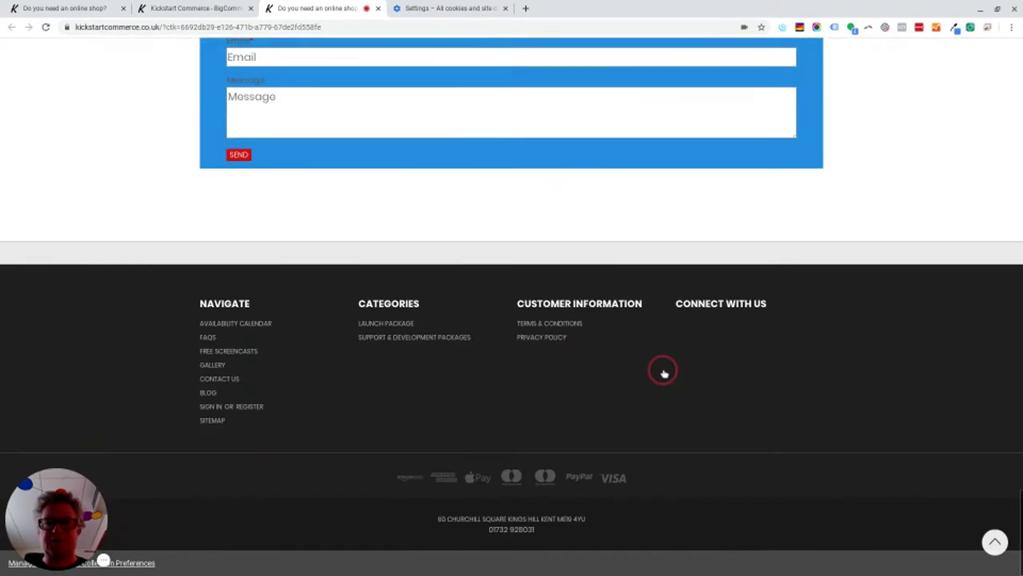
# - Open Storefront > My Themes in the admin, which reports themes are currently unavailable
pyautogui.click(219, 9)
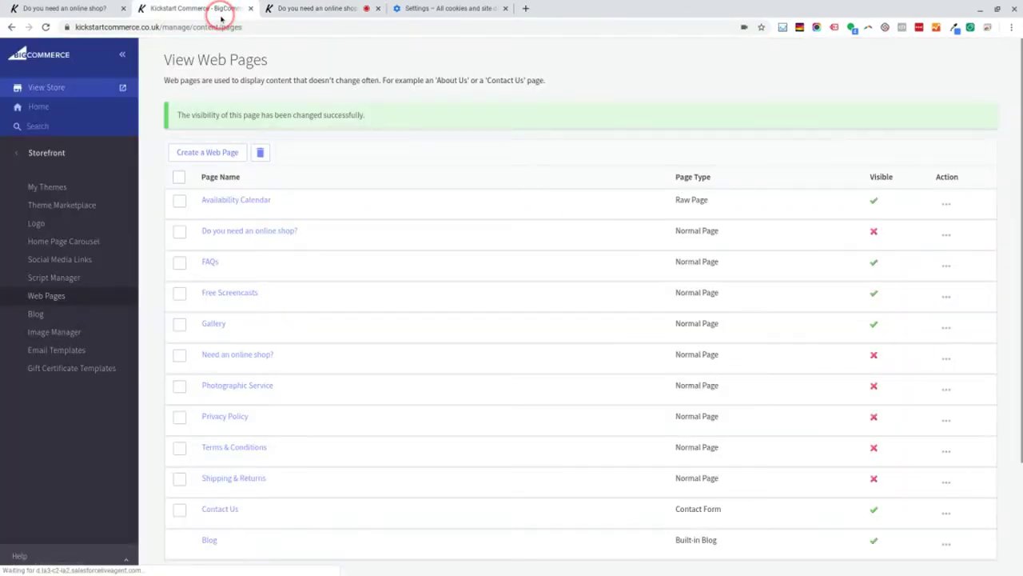
pyautogui.click(60, 153)
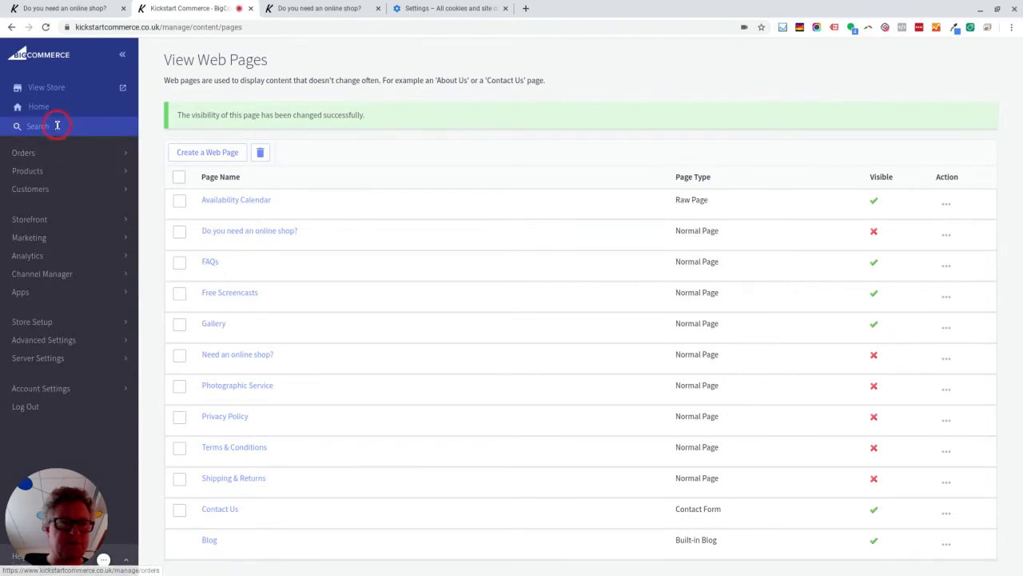
pyautogui.click(49, 156)
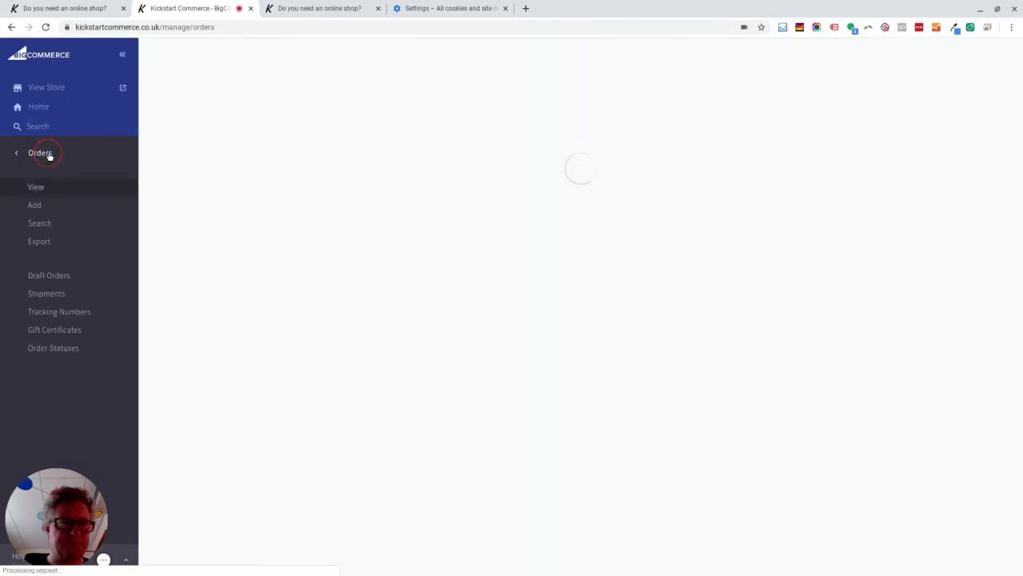
pyautogui.click(42, 154)
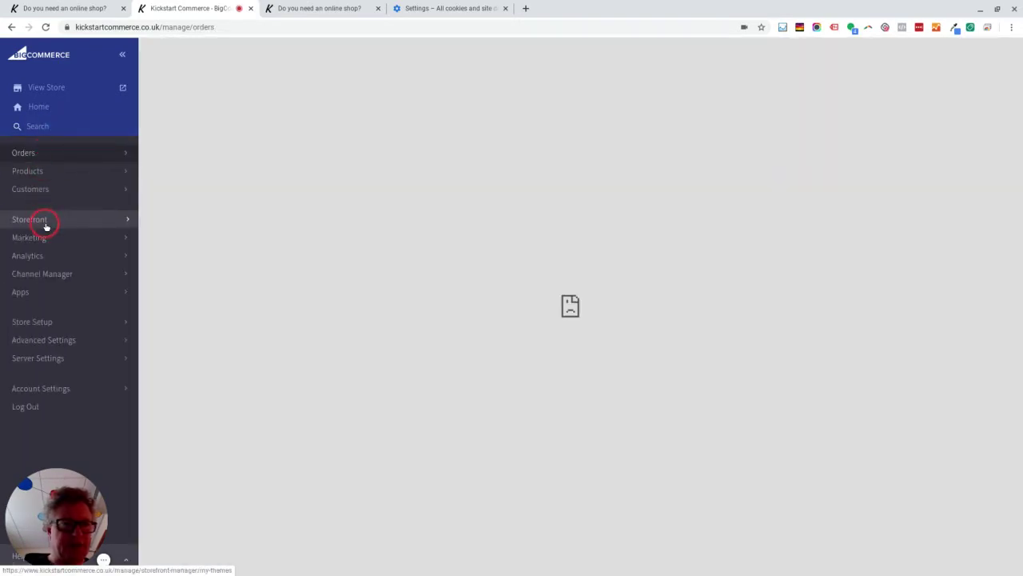
pyautogui.click(46, 224)
pyautogui.click(58, 191)
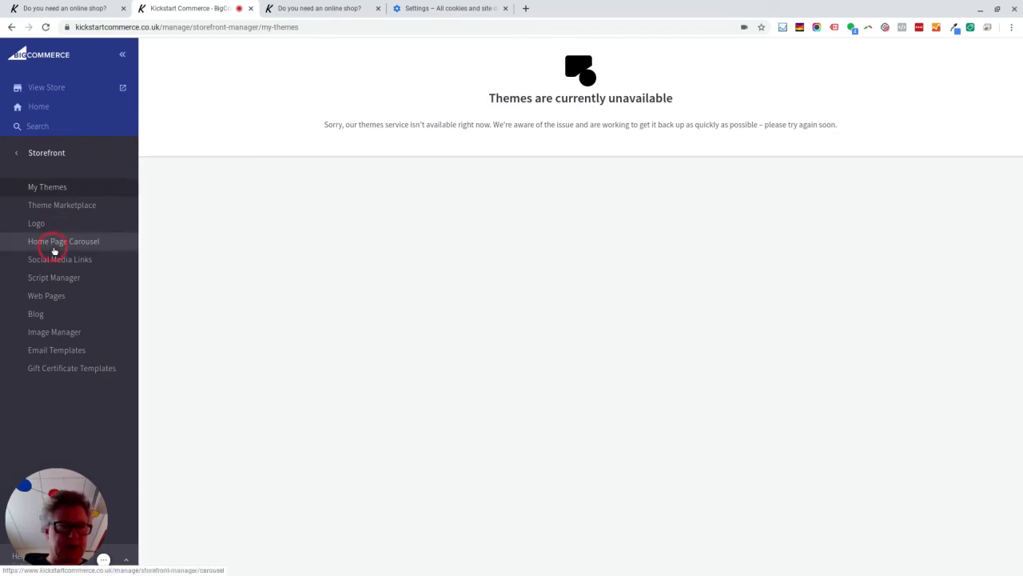
pyautogui.moveTo(162, 502)
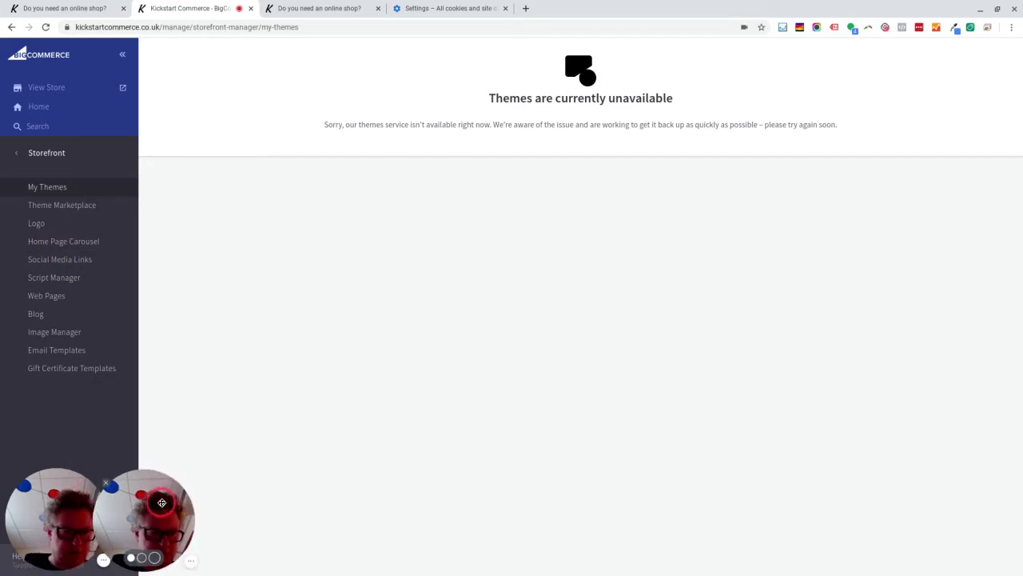
pyautogui.click(46, 153)
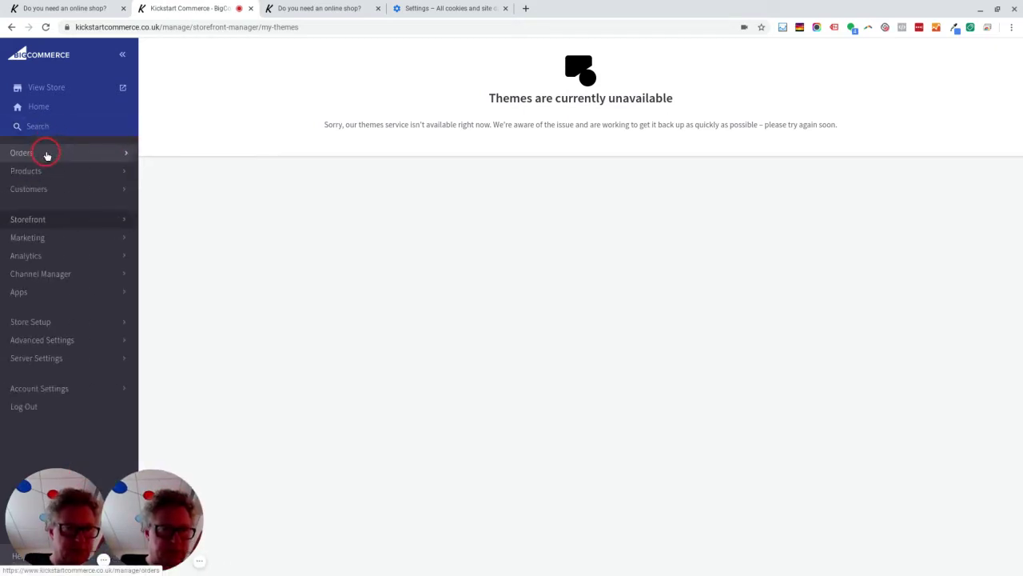
# - Log out of the admin and log back in with the account e-mail and password
pyautogui.click(36, 410)
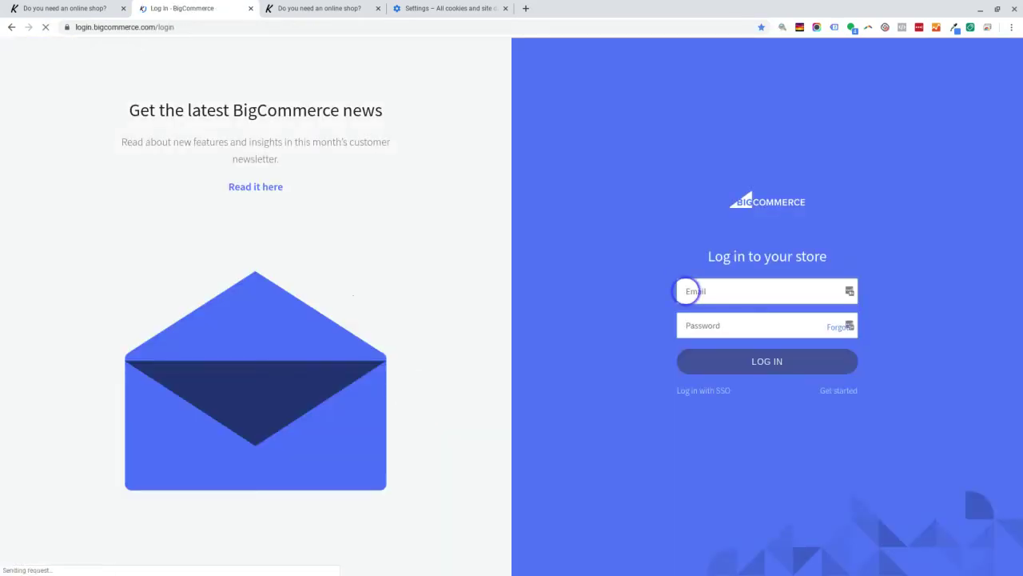
pyautogui.click(687, 291)
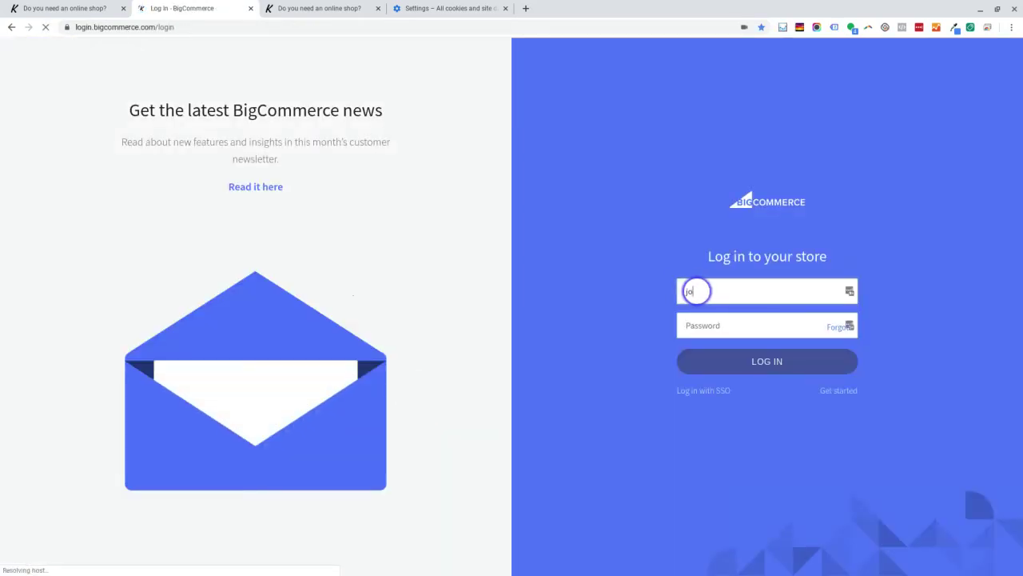
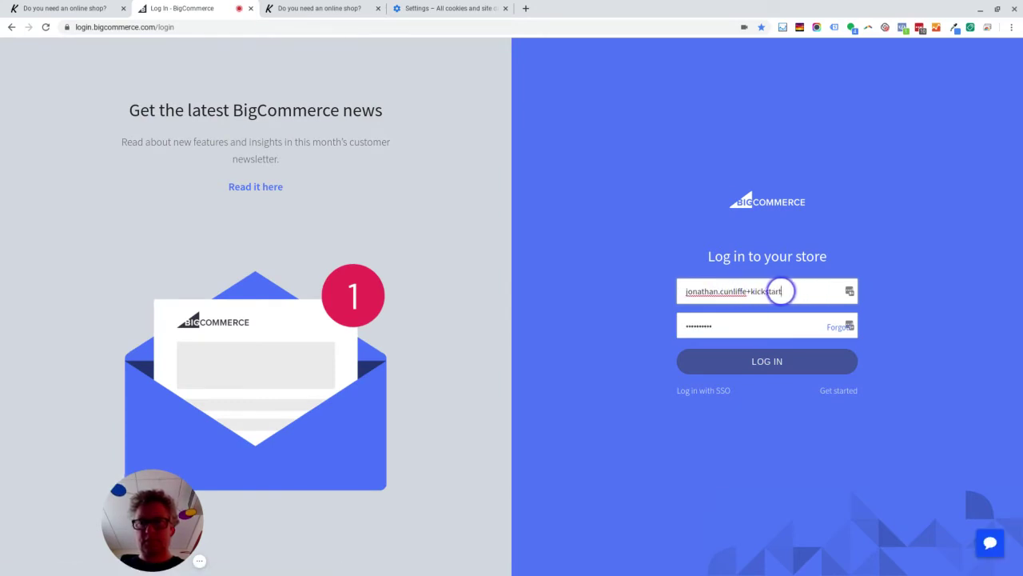
pyautogui.doubleClick(694, 325)
pyautogui.write('•••')
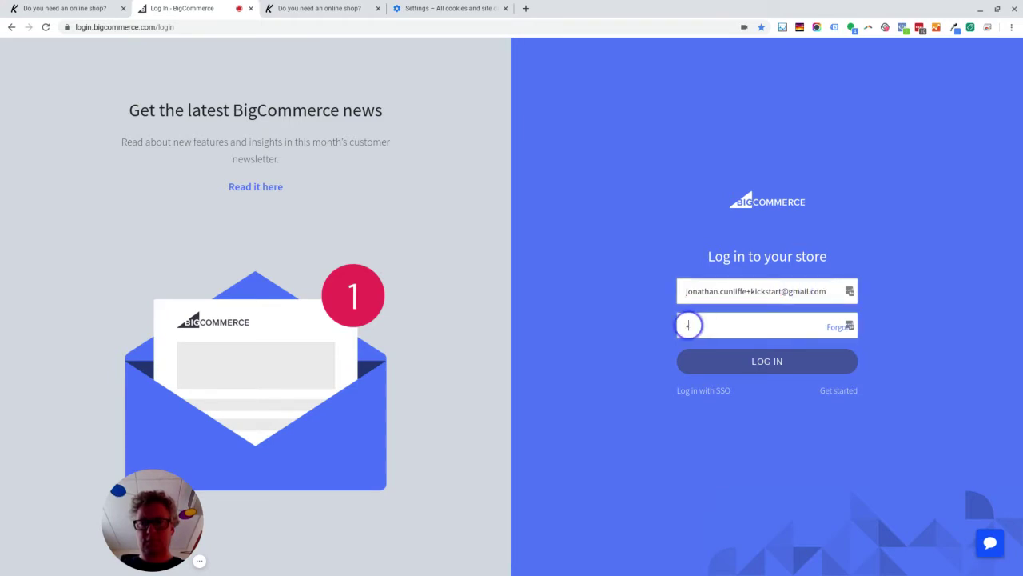
pyautogui.write('••••••')
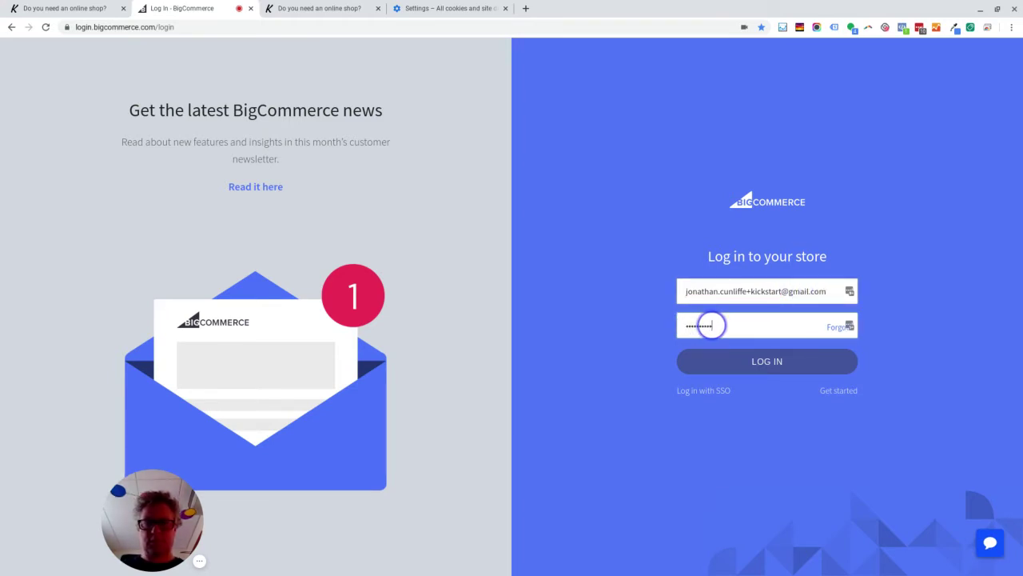
pyautogui.write('•••••••••')
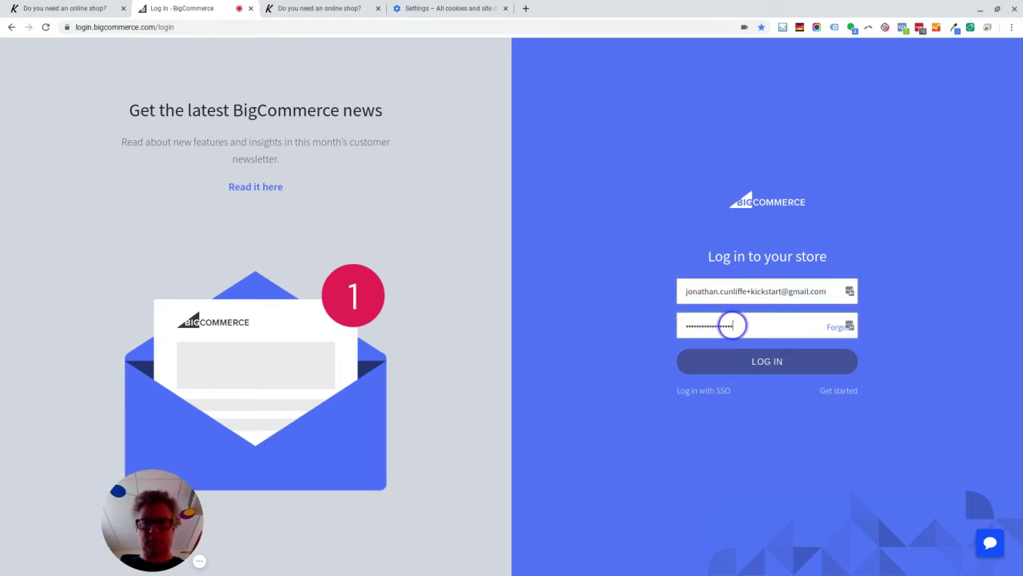
pyautogui.press('Return')
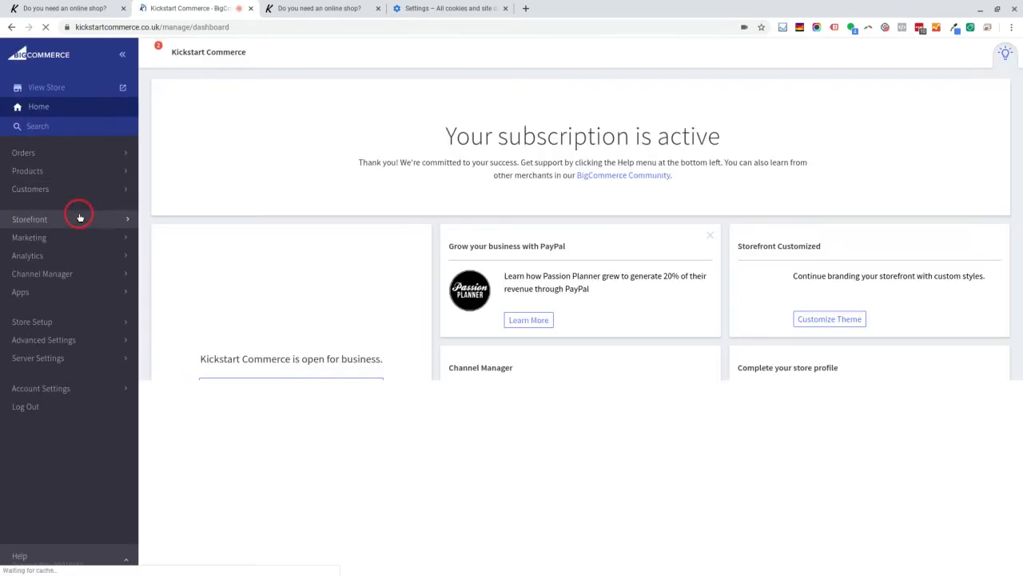
# - Open My Themes, showing Vault KickstartCommerce Bright 1.0.7 as current, and browse the Vault theme's options menu
pyautogui.click(76, 221)
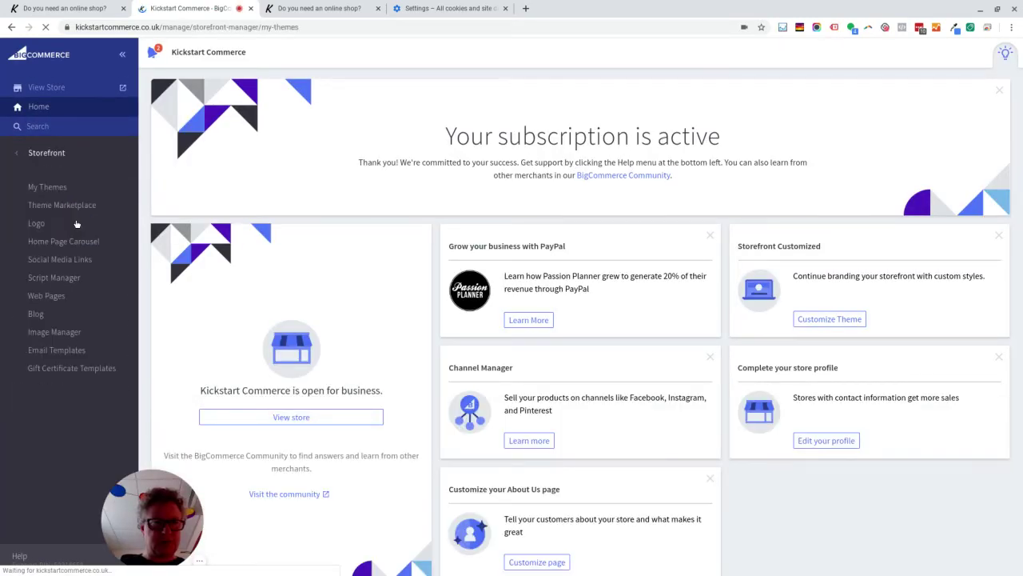
pyautogui.click(69, 189)
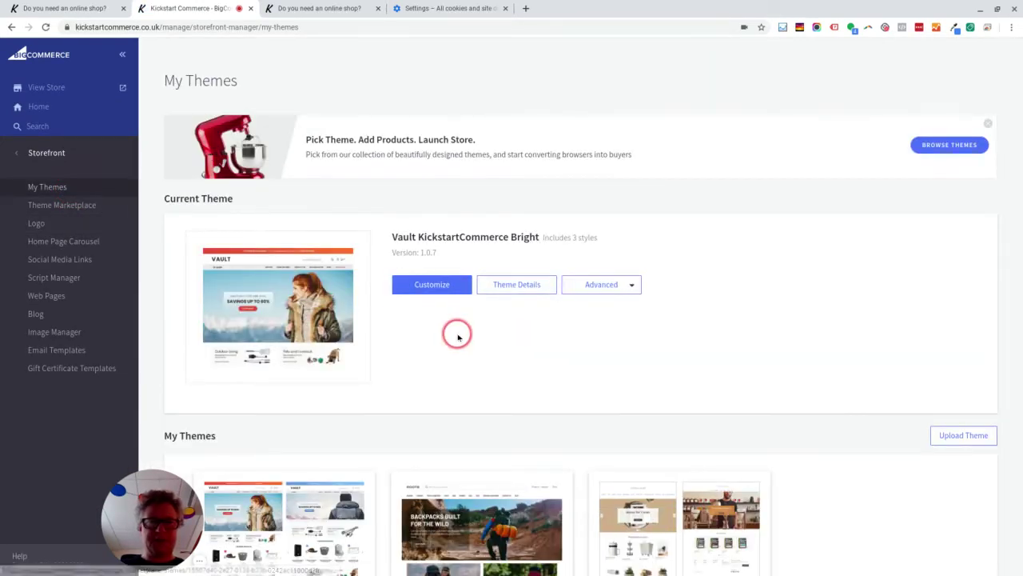
pyautogui.scroll(-2, 457, 334)
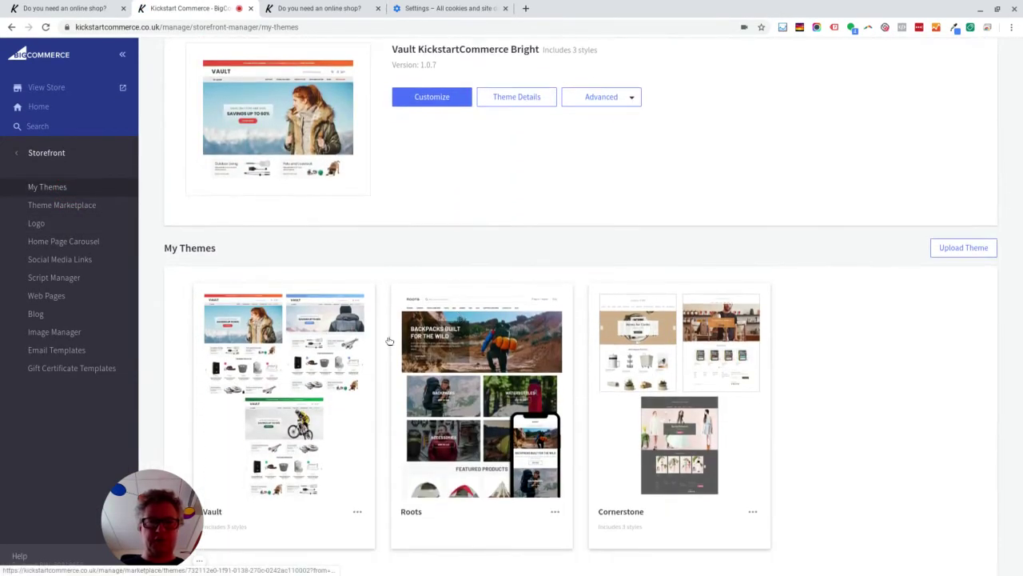
pyautogui.scroll(-1, 294, 406)
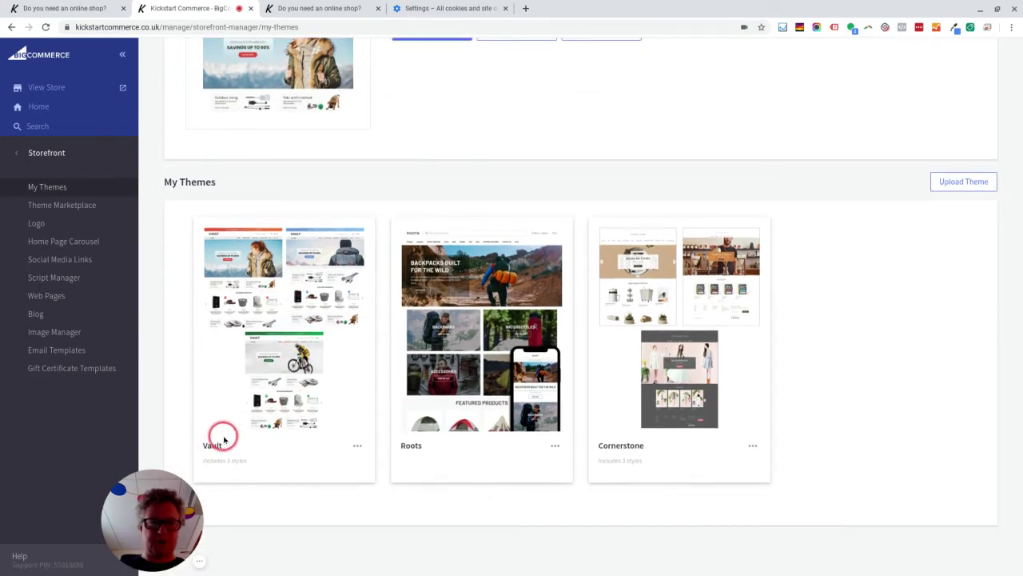
pyautogui.scroll(1, 329, 376)
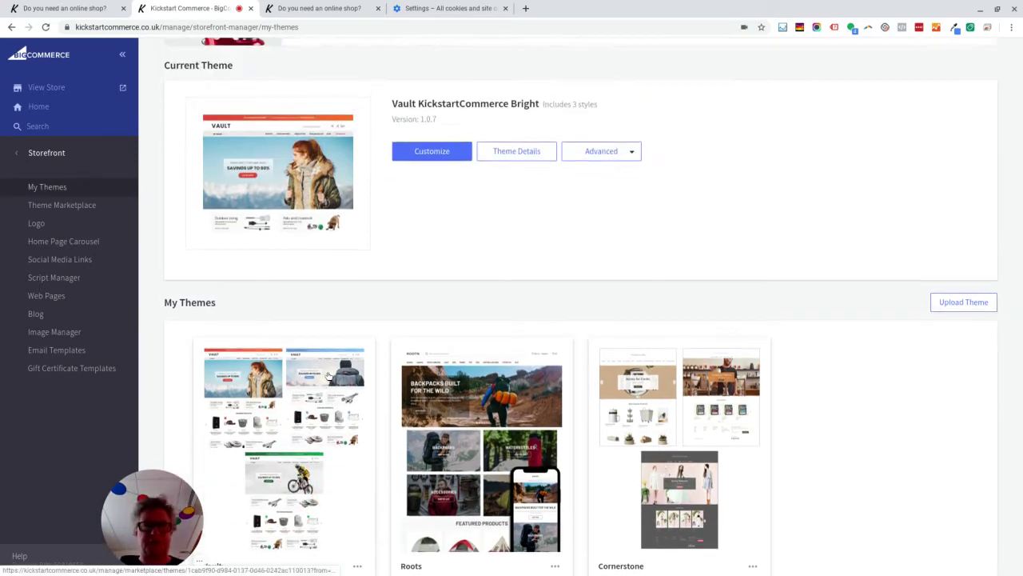
pyautogui.scroll(-1, 329, 400)
pyautogui.click(358, 447)
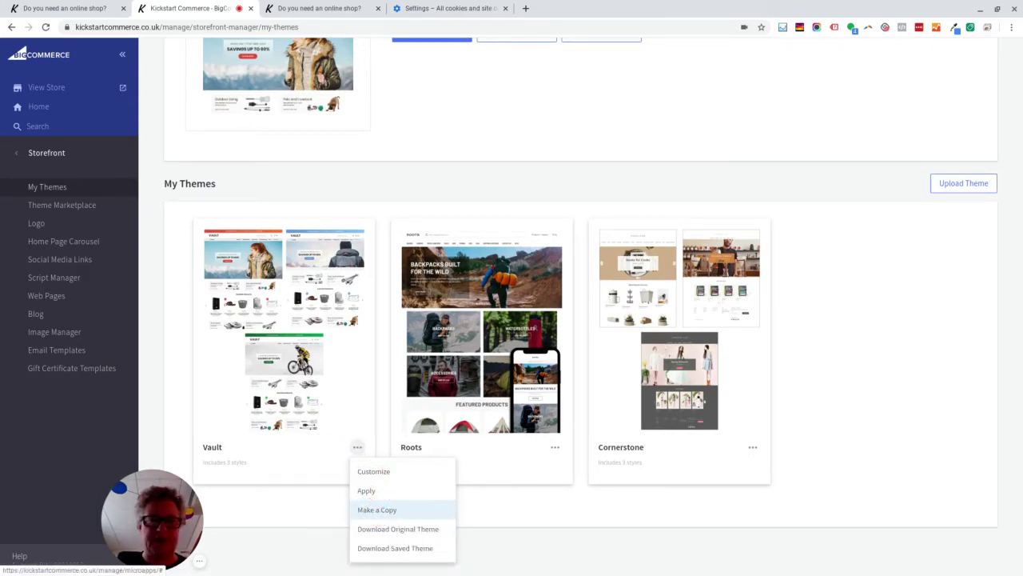
pyautogui.click(294, 495)
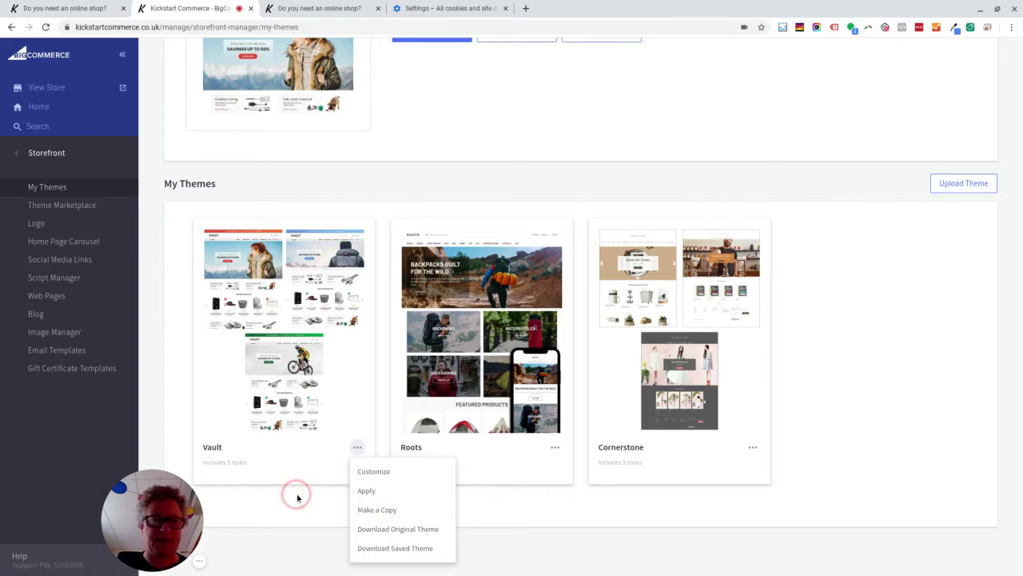
pyautogui.scroll(3, 296, 497)
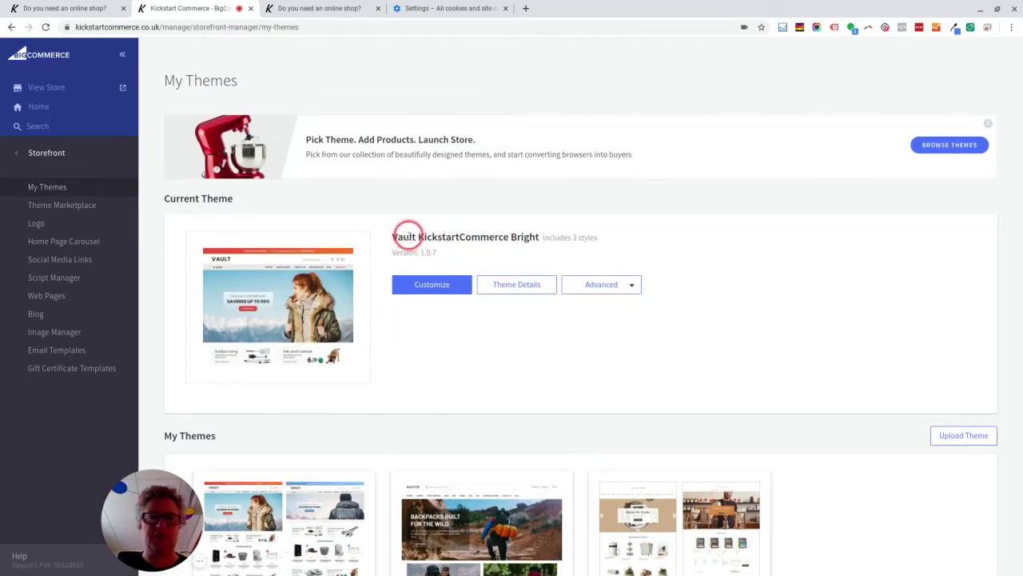
# - Open the current theme's files for editing via Advanced > Edit Theme Files, confirming the live-theme warning
pyautogui.click(613, 284)
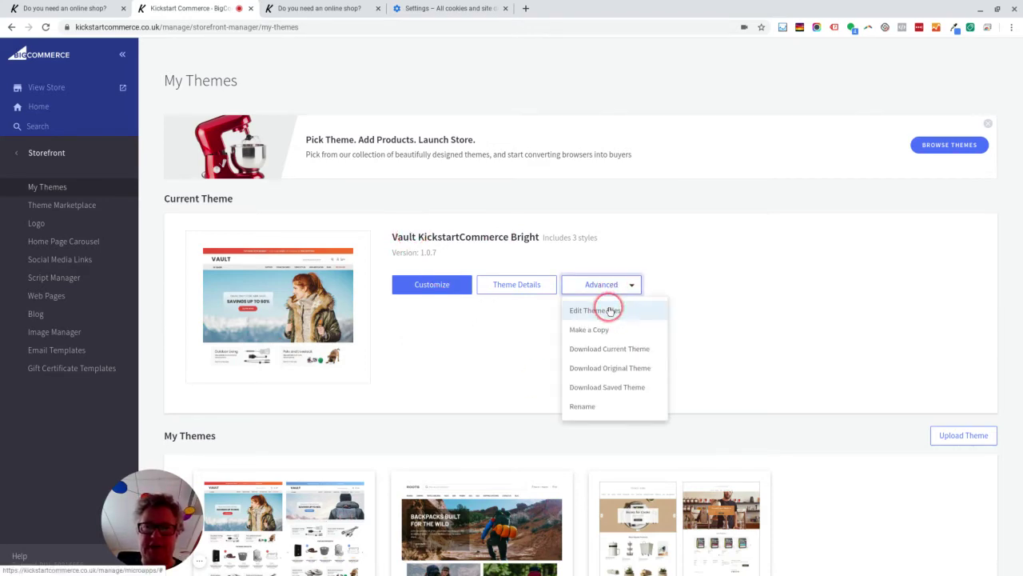
pyautogui.click(611, 311)
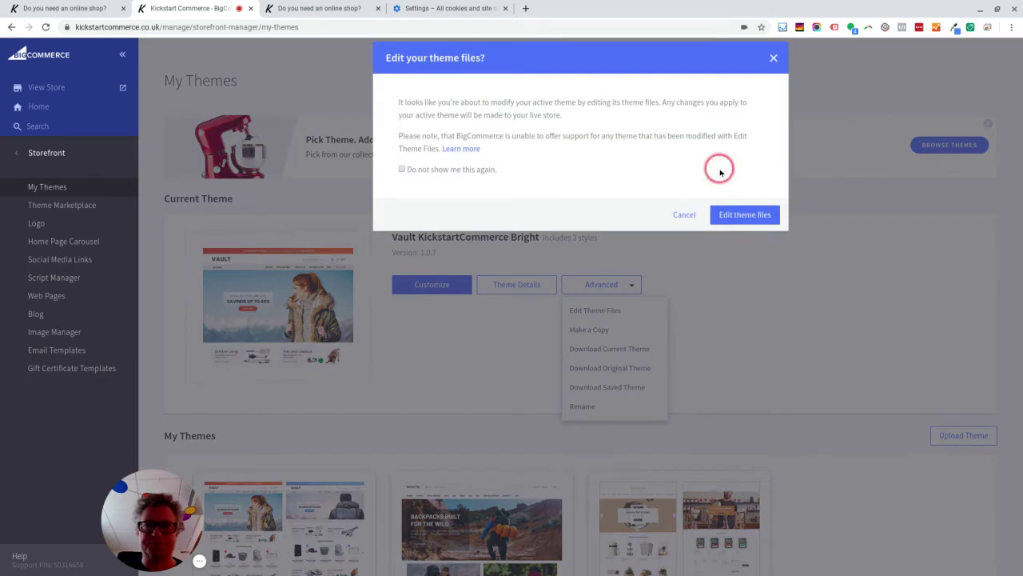
pyautogui.click(753, 216)
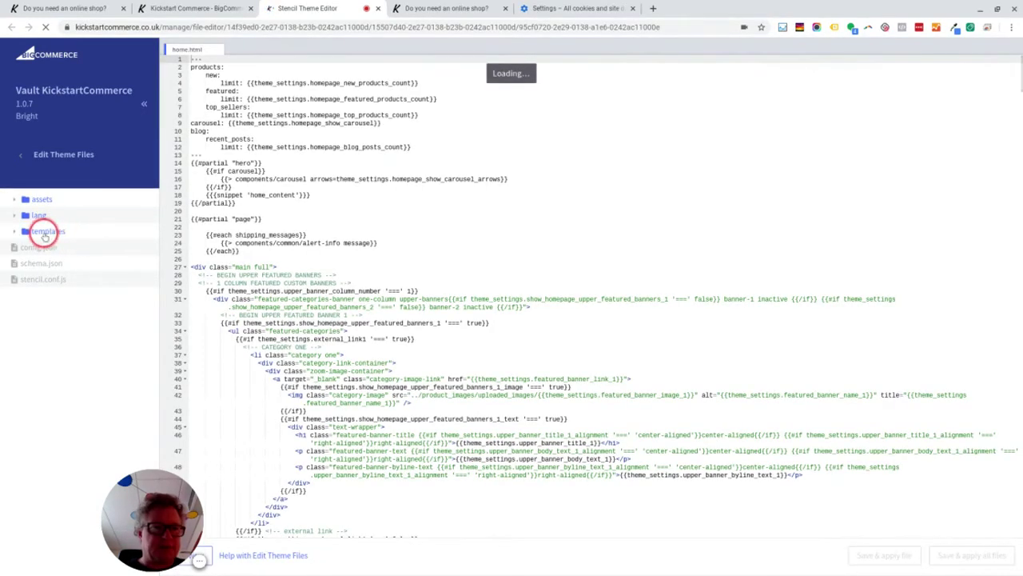
# - Open templates/components/common/footer.html in the theme editor beside home.html
pyautogui.click(14, 232)
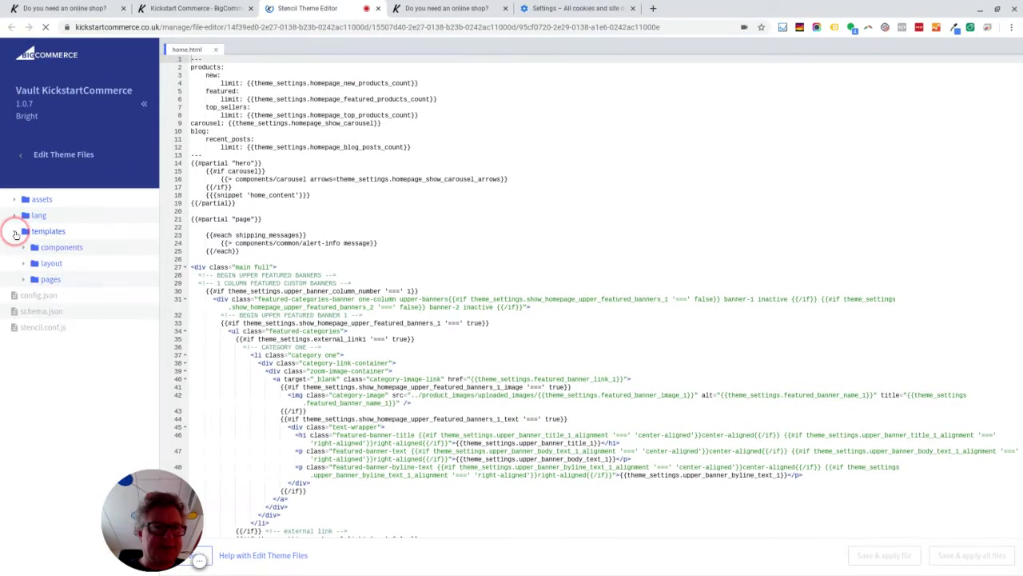
pyautogui.click(24, 248)
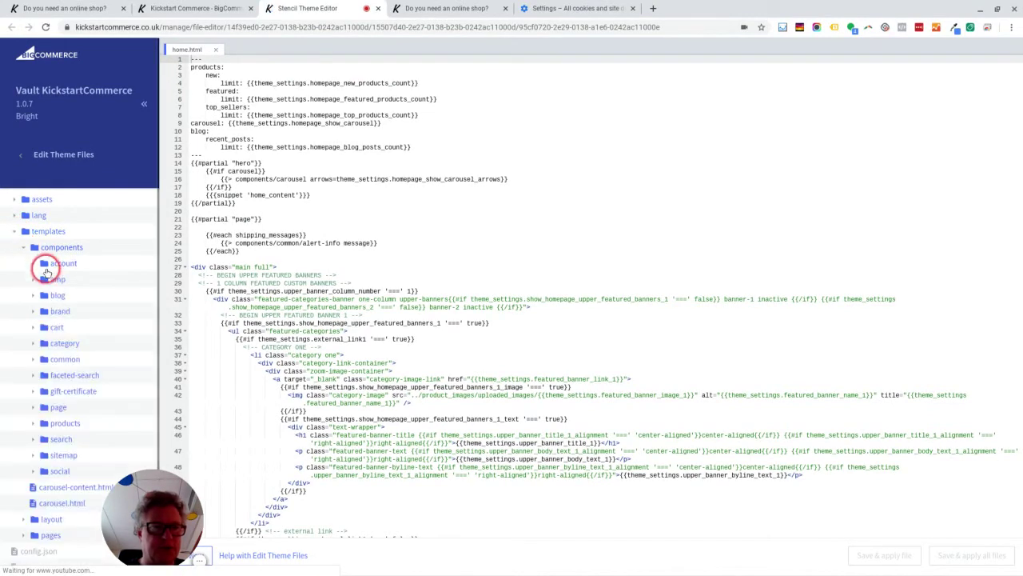
pyautogui.click(58, 361)
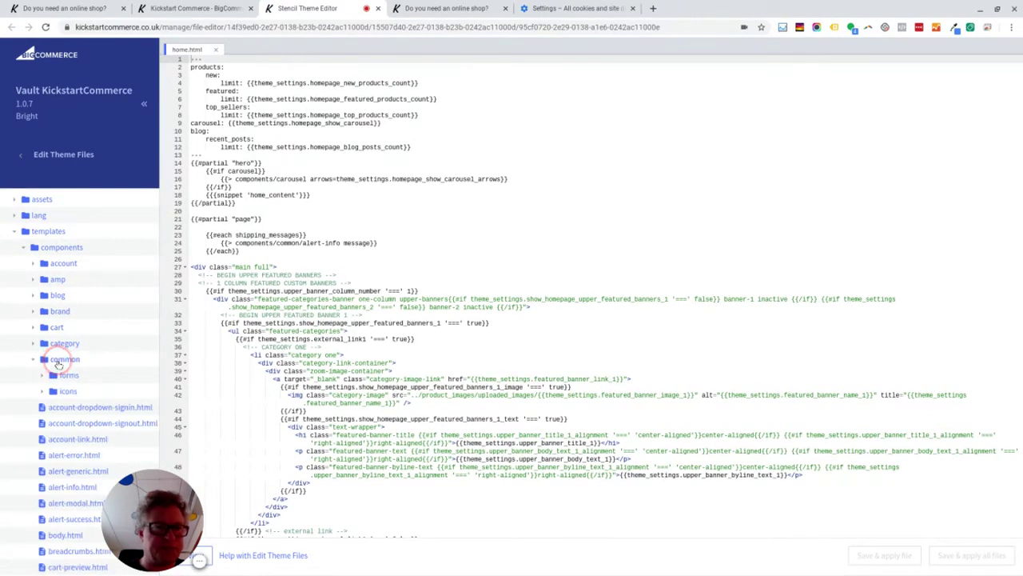
pyautogui.scroll(-4, 58, 364)
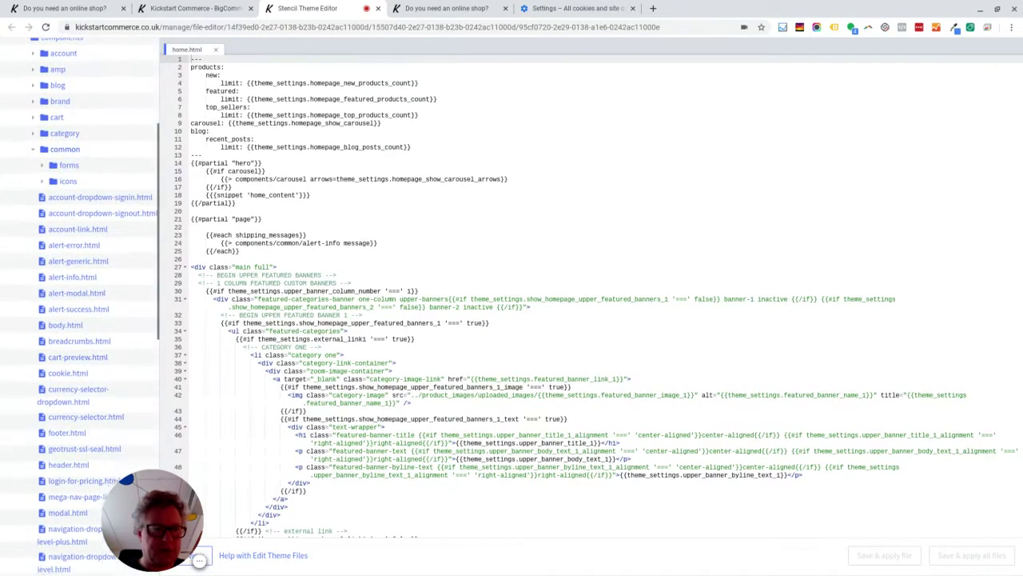
pyautogui.click(66, 366)
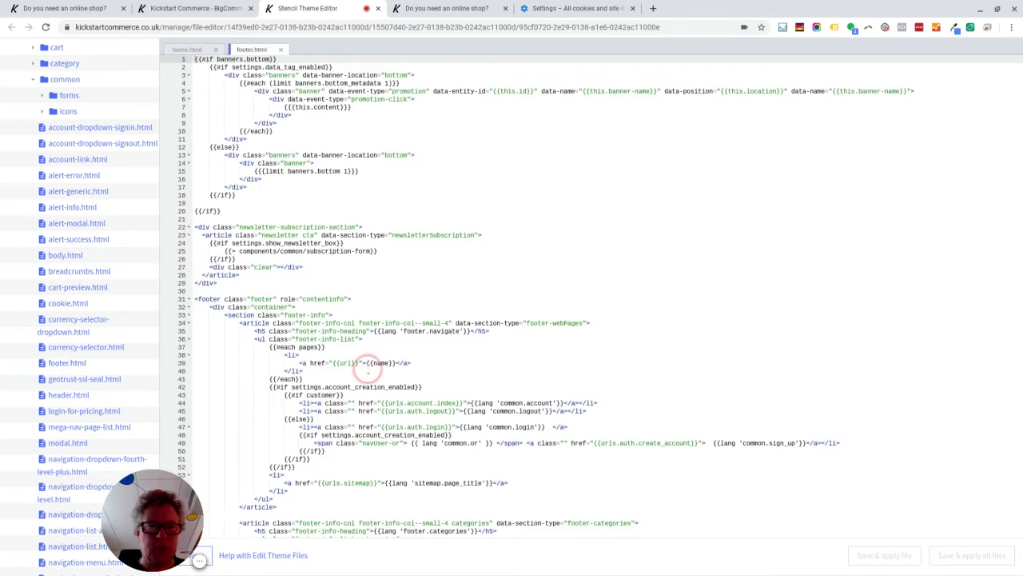
# - Go to the live storefront's footer and open the Terms & Conditions link under Customer Information
pyautogui.click(214, 9)
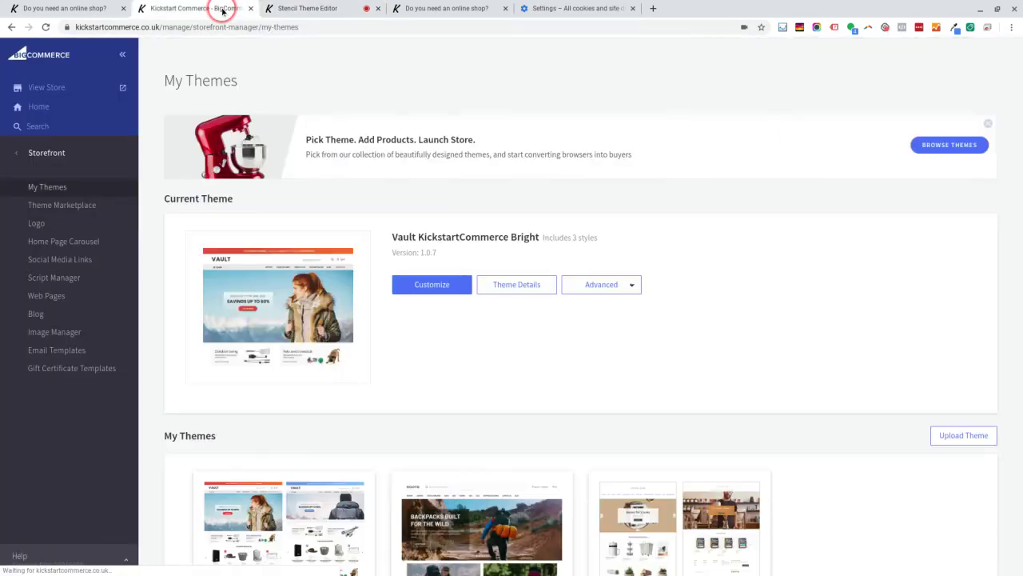
pyautogui.click(76, 8)
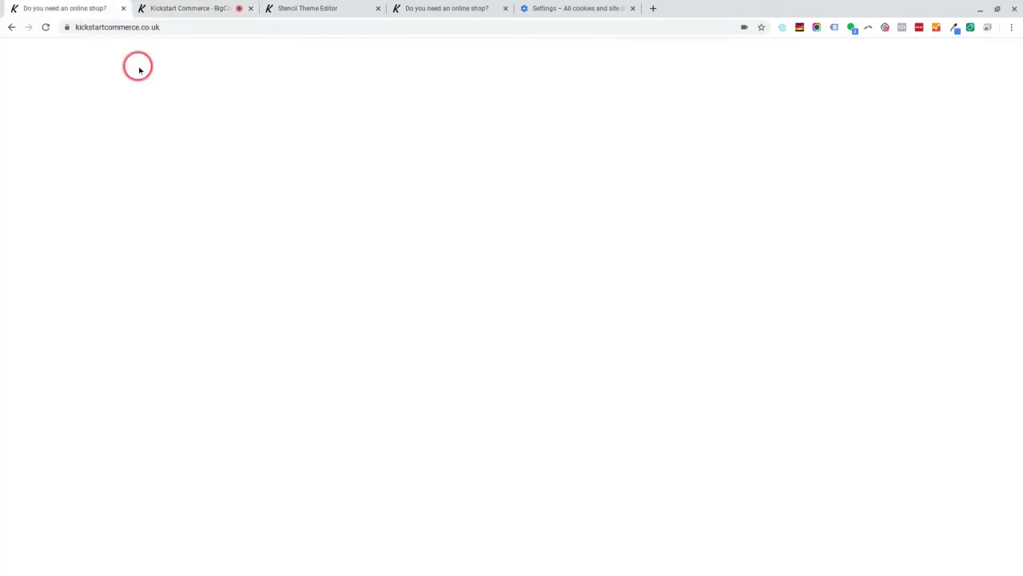
pyautogui.scroll(-15, 227, 143)
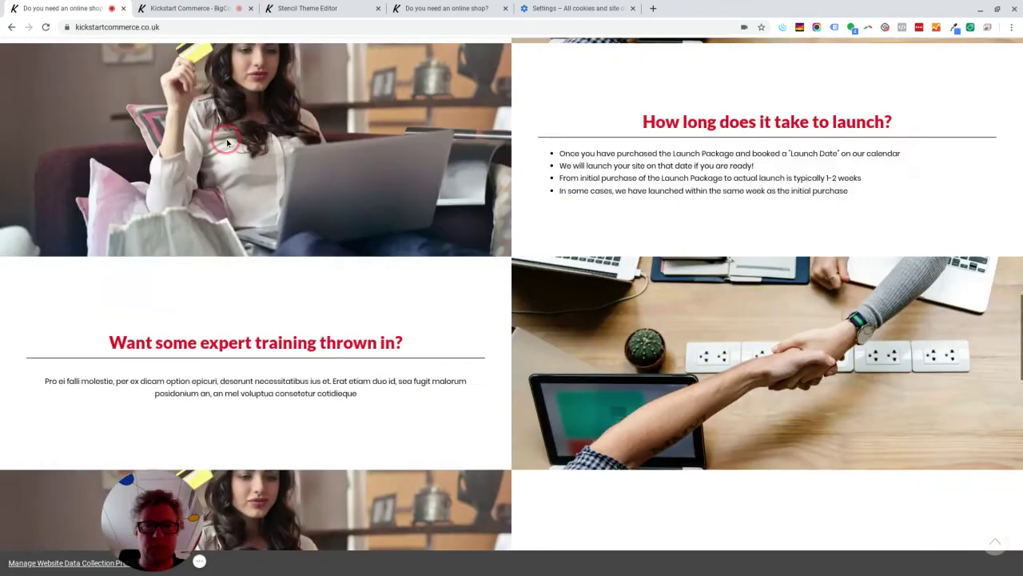
pyautogui.scroll(-10, 539, 320)
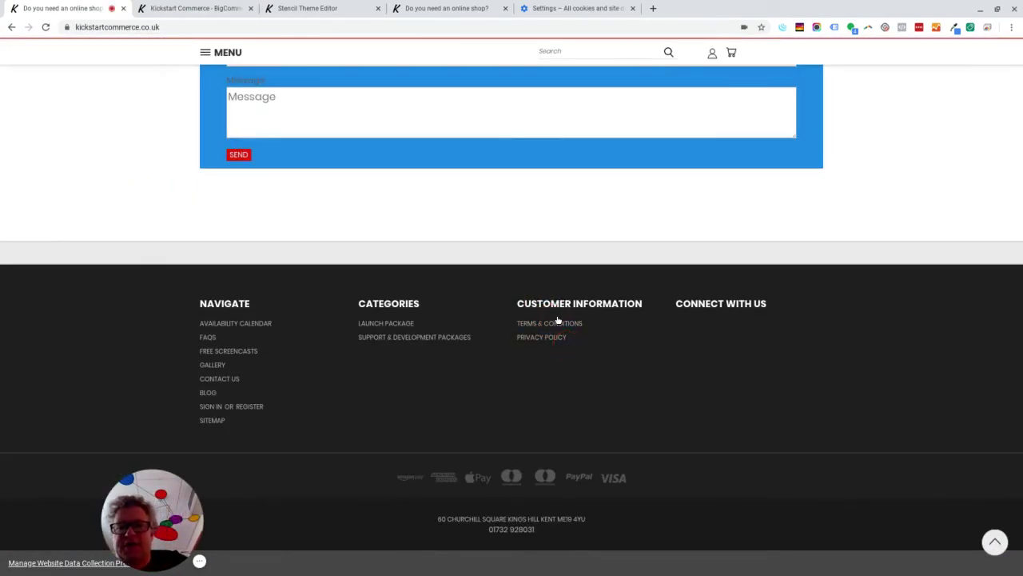
pyautogui.click(549, 325)
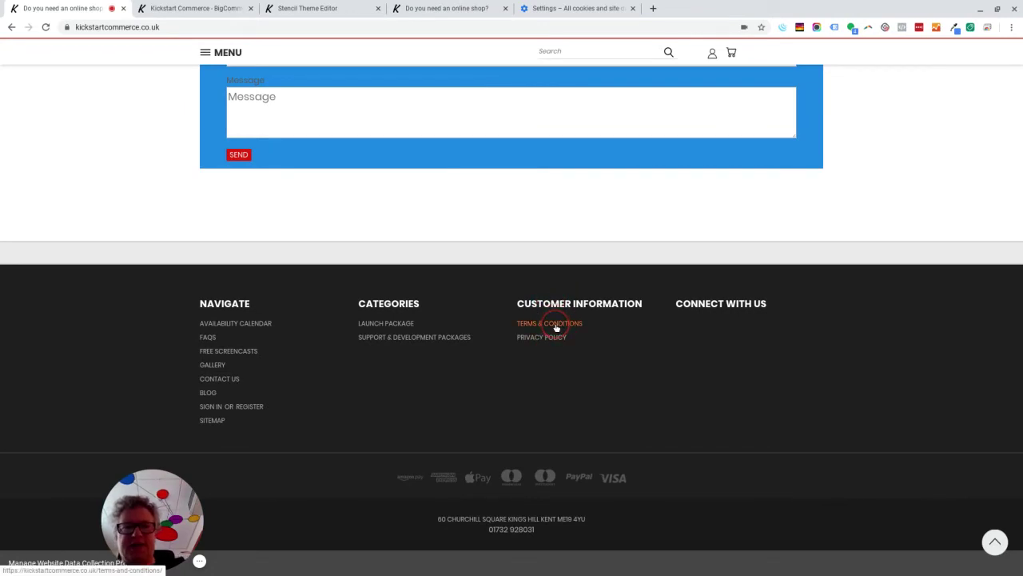